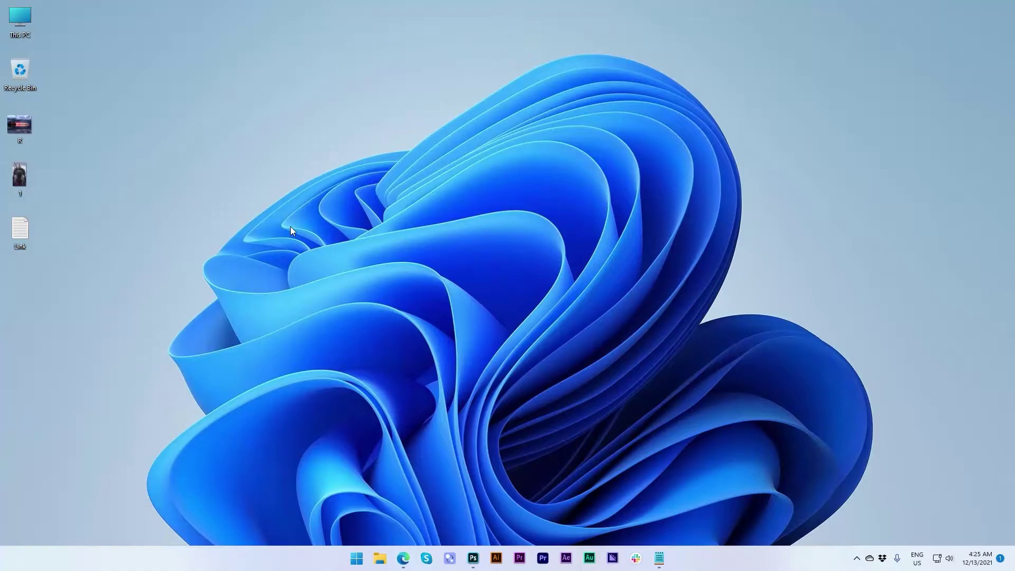
# - Drag image 1 onto the Photoshop taskbar icon to open it, then minimize Photoshop
pyautogui.moveTo(20, 125); pyautogui.dragTo(475, 560)
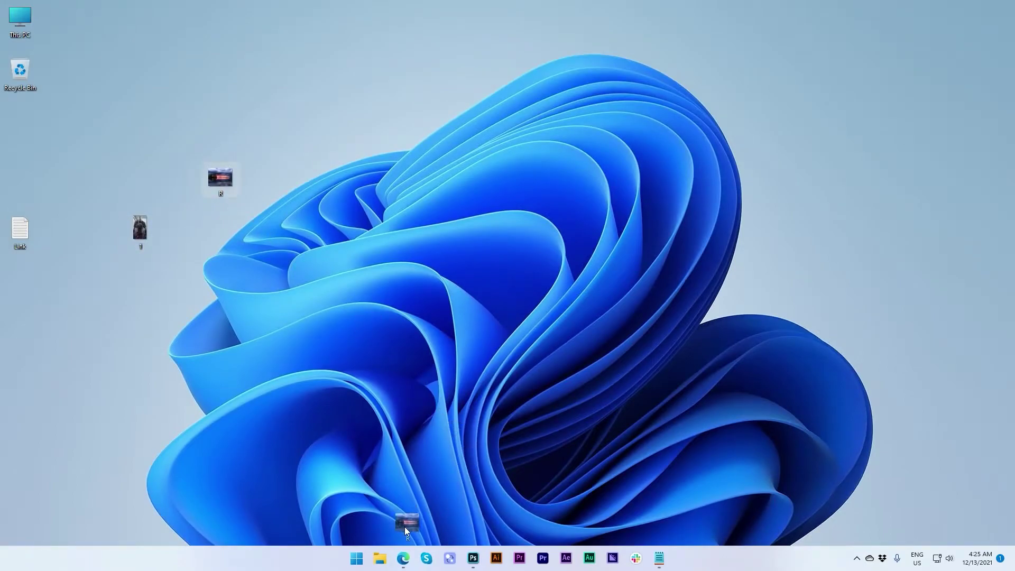
pyautogui.moveTo(404, 527); pyautogui.dragTo(407, 555)
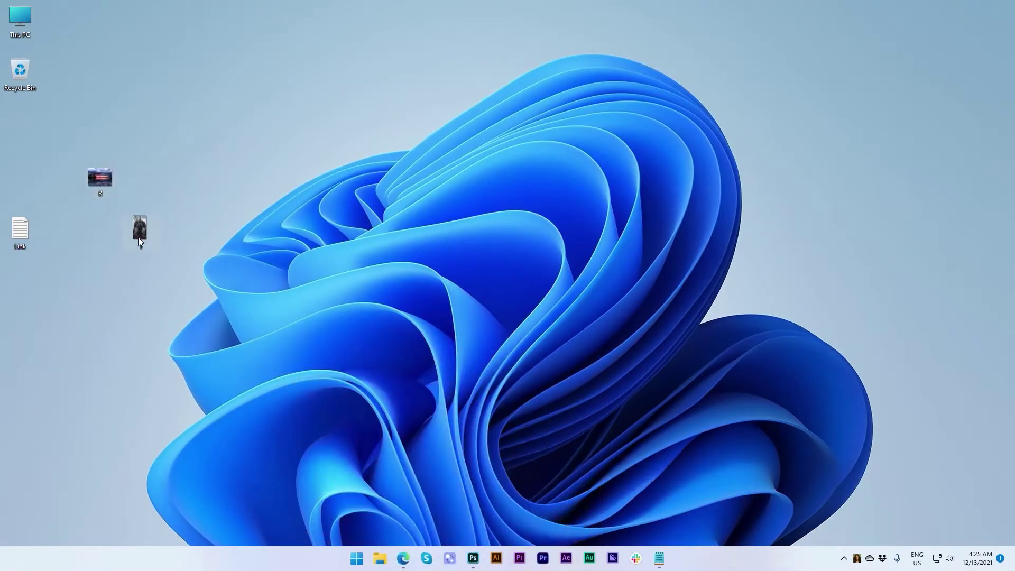
pyautogui.moveTo(157, 249); pyautogui.dragTo(474, 494)
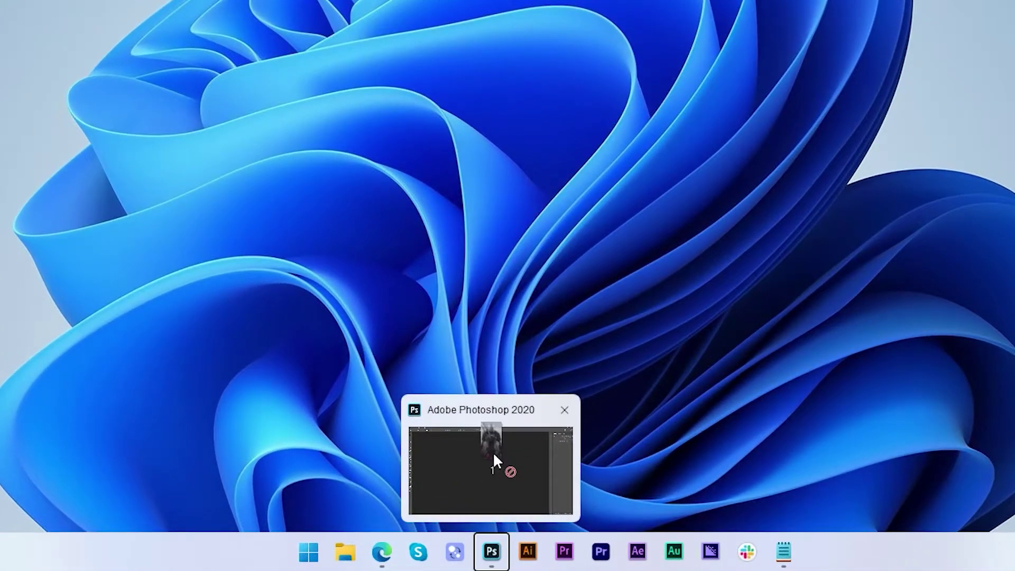
pyautogui.moveTo(493, 452); pyautogui.dragTo(498, 370)
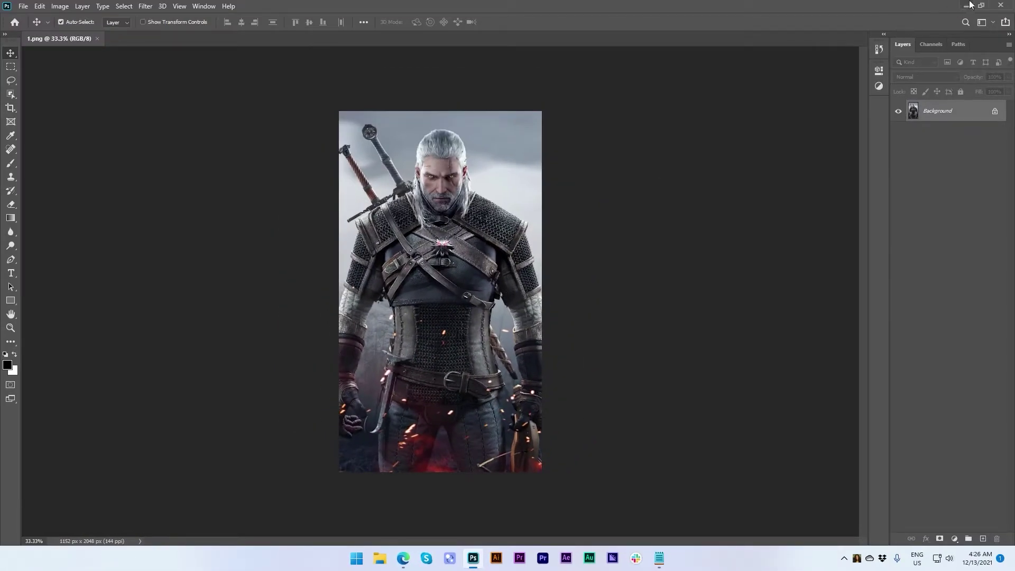
pyautogui.click(970, 5)
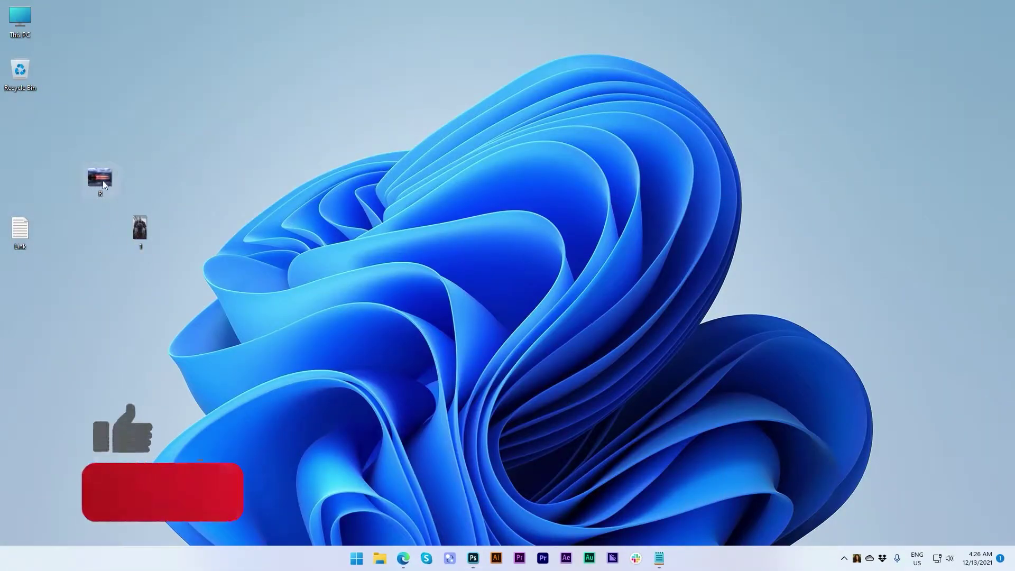
# - Open the R image in Photoshop too, minimize it, and carry R toward Edge
pyautogui.moveTo(103, 180); pyautogui.dragTo(622, 200)
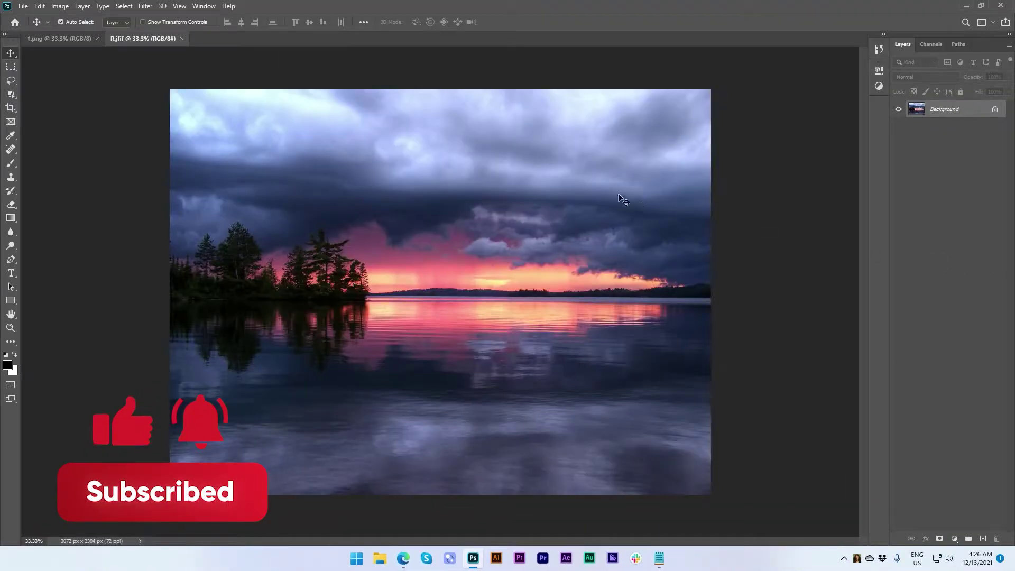
pyautogui.click(966, 5)
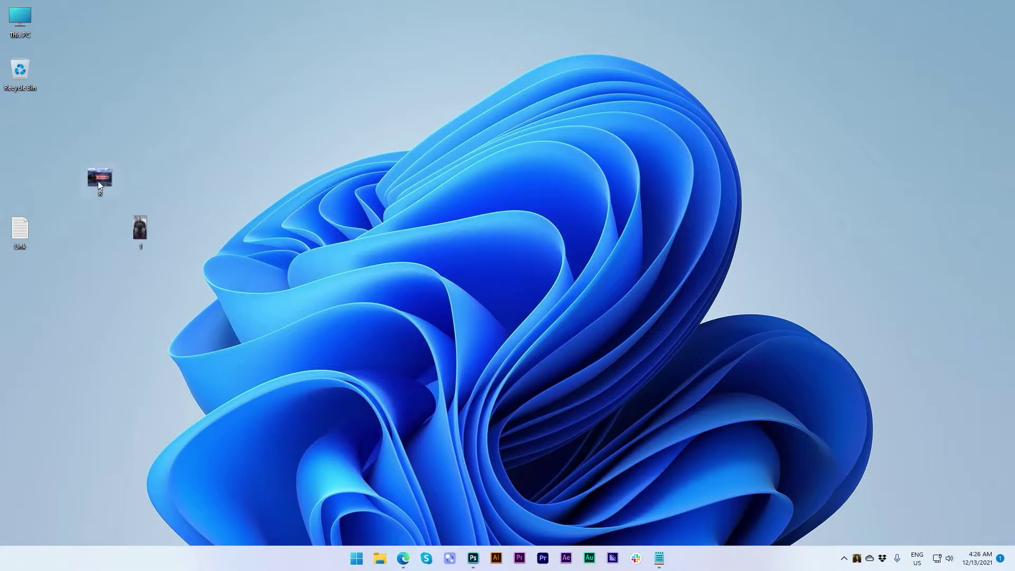
pyautogui.moveTo(97, 181); pyautogui.dragTo(283, 36)
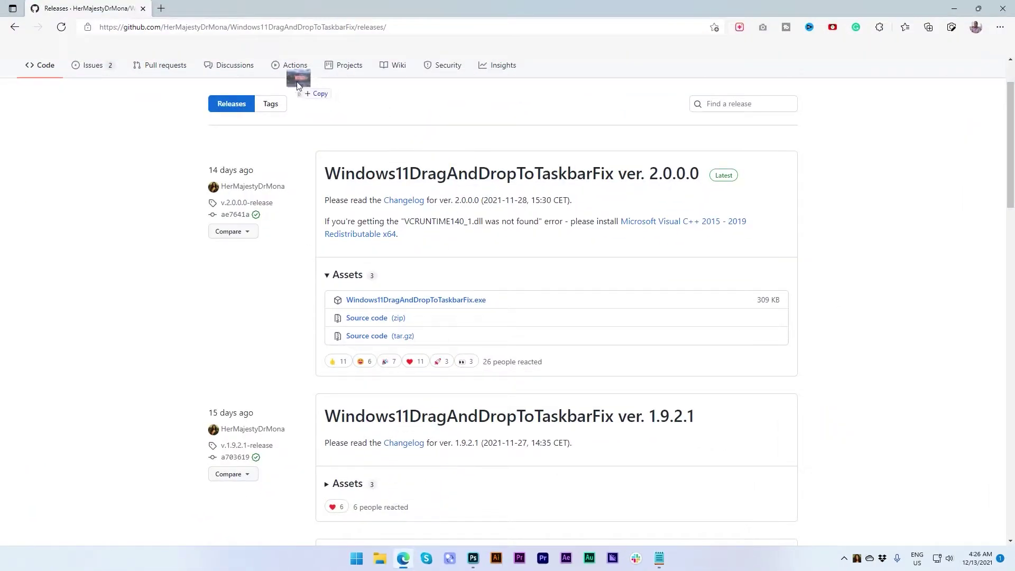
# - Open R.jfif in an Edge tab, close the Releases tab, and paste the Notepad releases URL into the address bar
pyautogui.moveTo(298, 85); pyautogui.dragTo(290, 84)
pyautogui.click(143, 9)
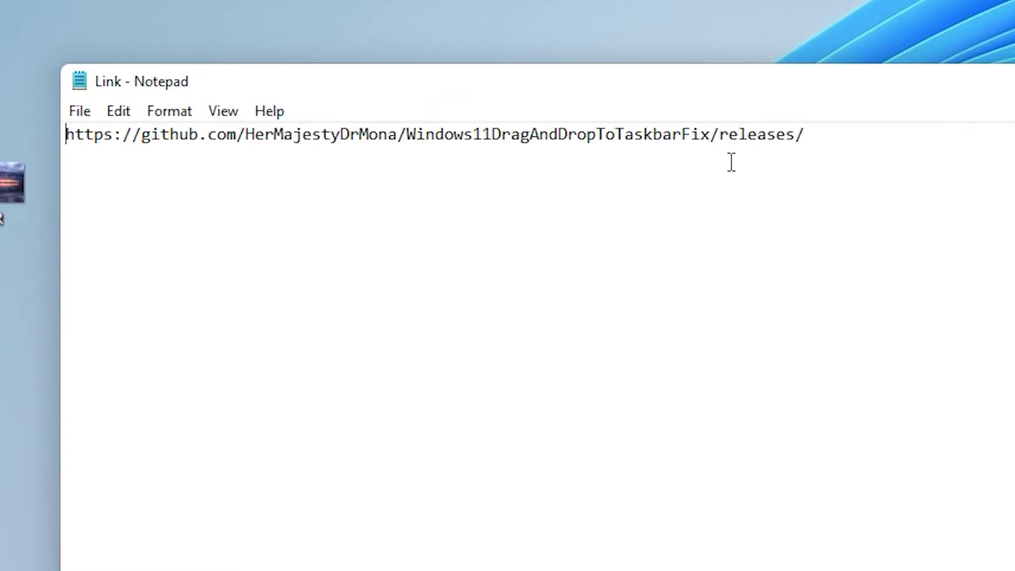
pyautogui.moveTo(831, 141); pyautogui.dragTo(17, 178)
pyautogui.hotkey('ctrl', 'c')
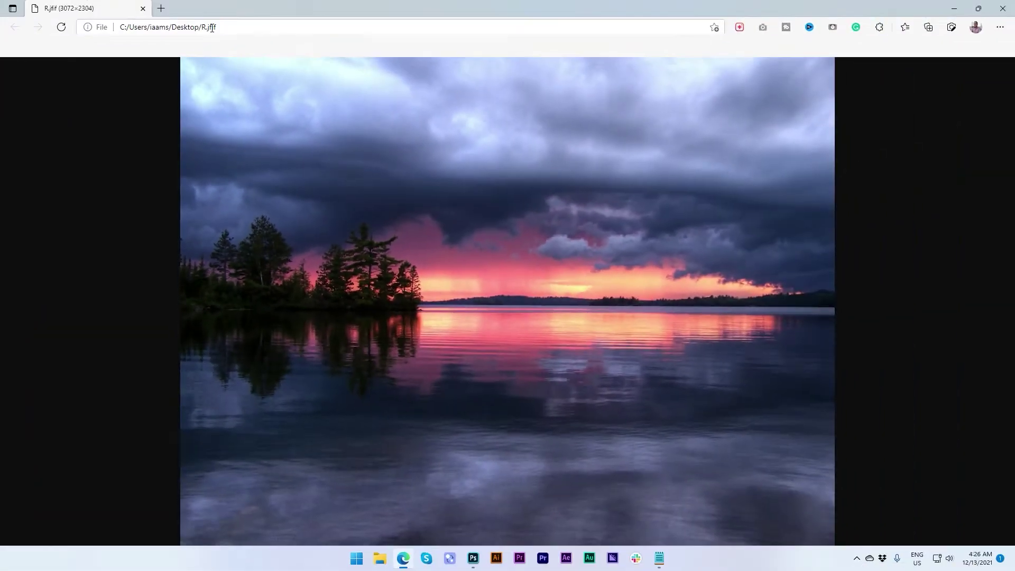
pyautogui.click(212, 28)
pyautogui.hotkey('ctrl', 'v')
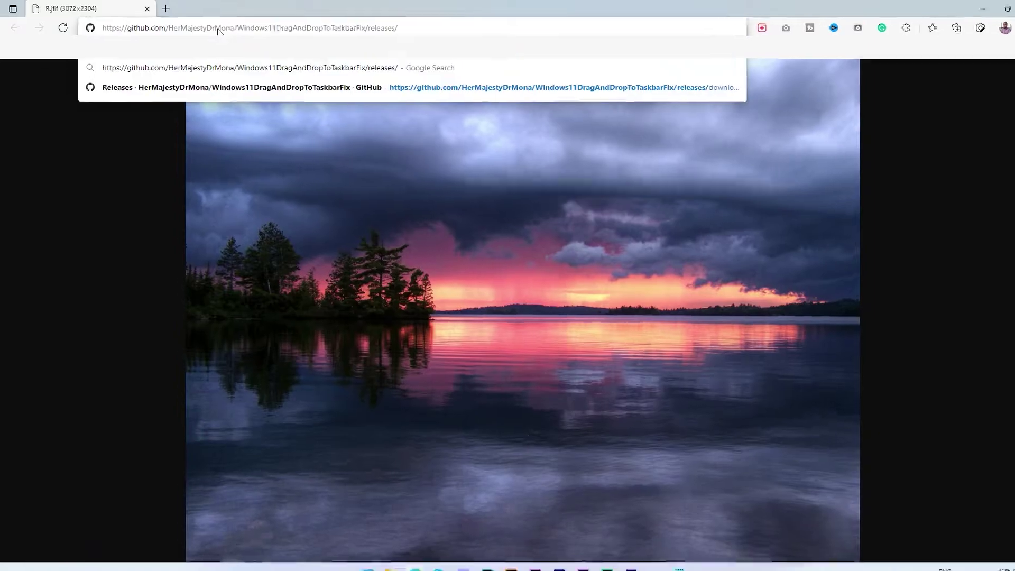
# - Load the releases page, then download and run Windows11DragAndDropToTaskbarFix.exe from the 2.0.0.0 assets
pyautogui.press('Return')
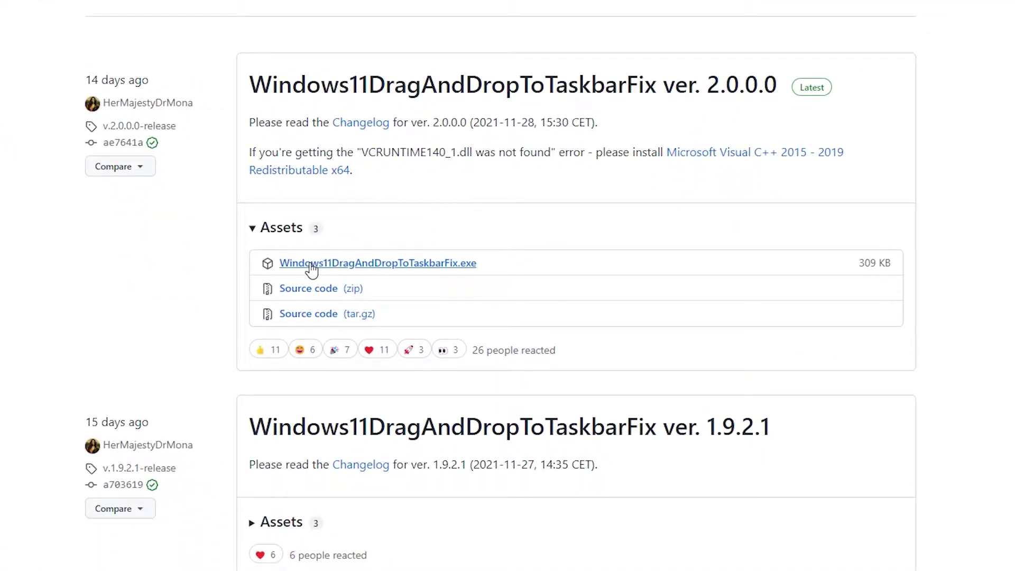
pyautogui.click(254, 232)
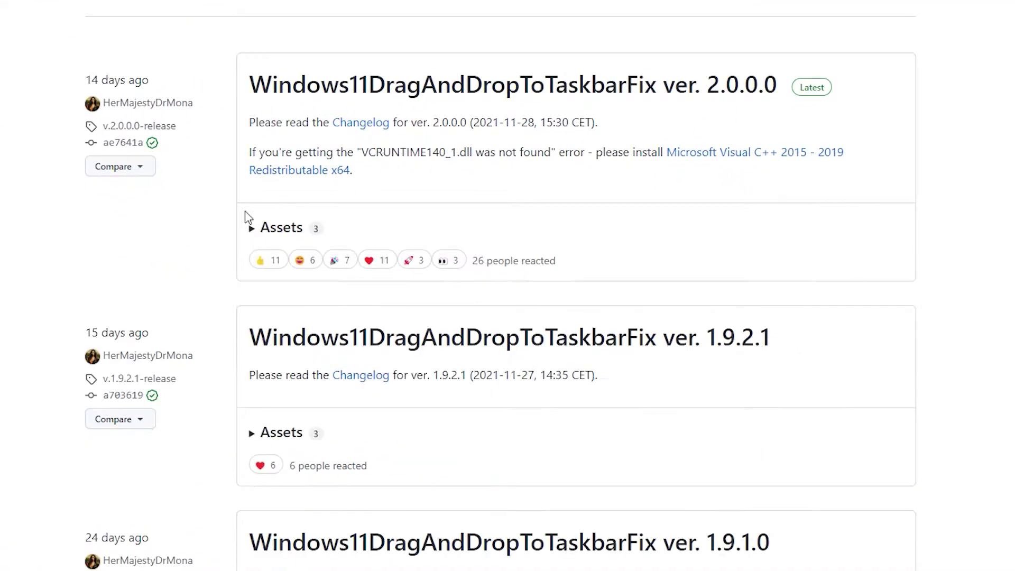
pyautogui.click(255, 233)
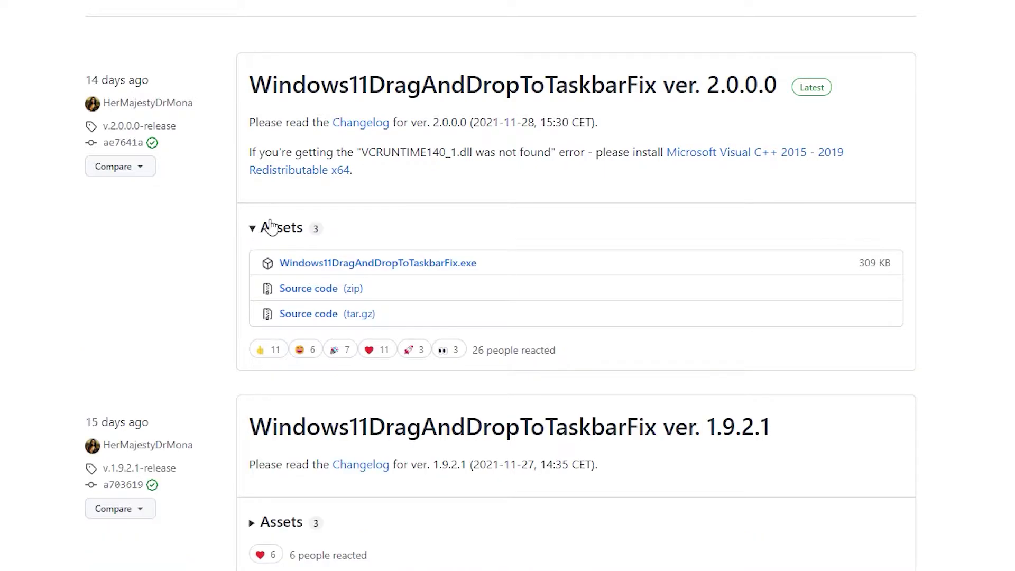
pyautogui.click(398, 263)
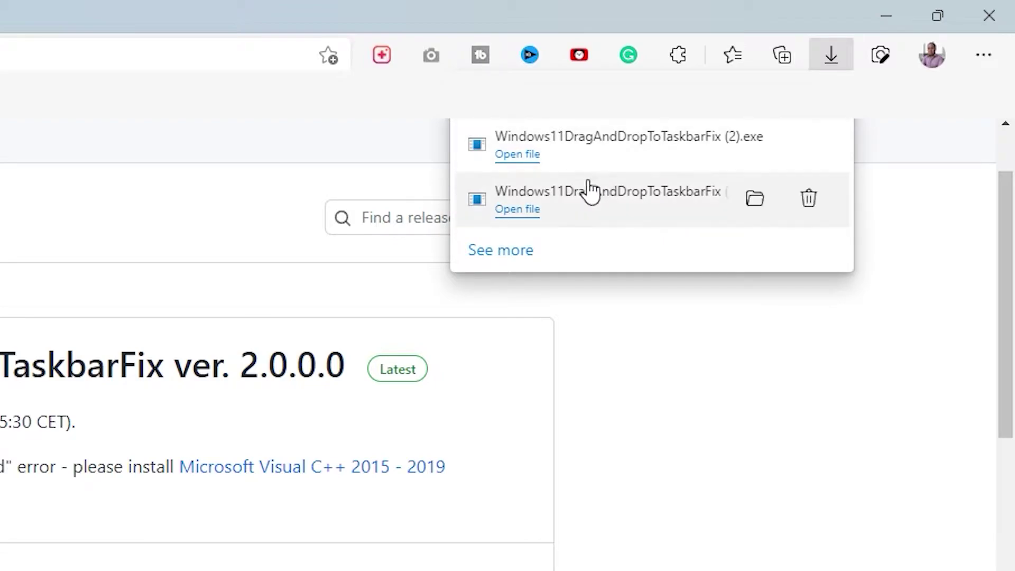
pyautogui.click(529, 211)
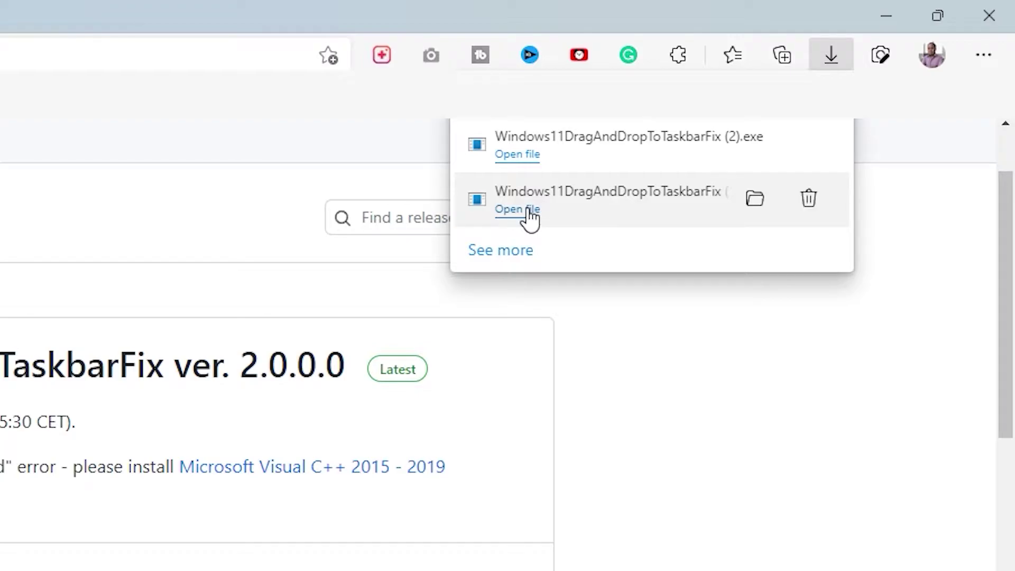
# - Minimize Edge and Notepad, then drop the R image into Photoshop from the taskbar
pyautogui.click(878, 15)
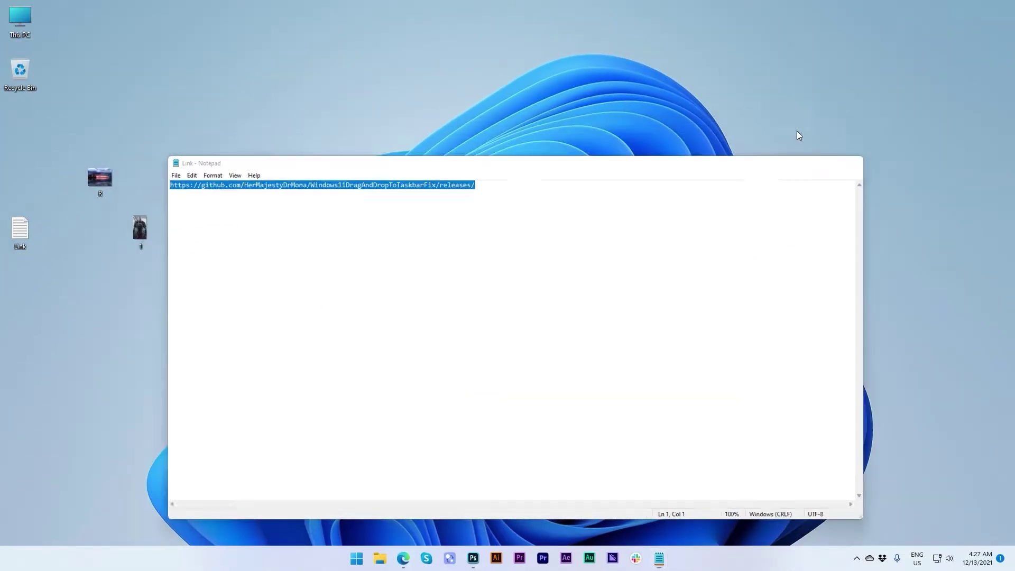
pyautogui.click(820, 132)
pyautogui.moveTo(98, 179); pyautogui.dragTo(471, 445)
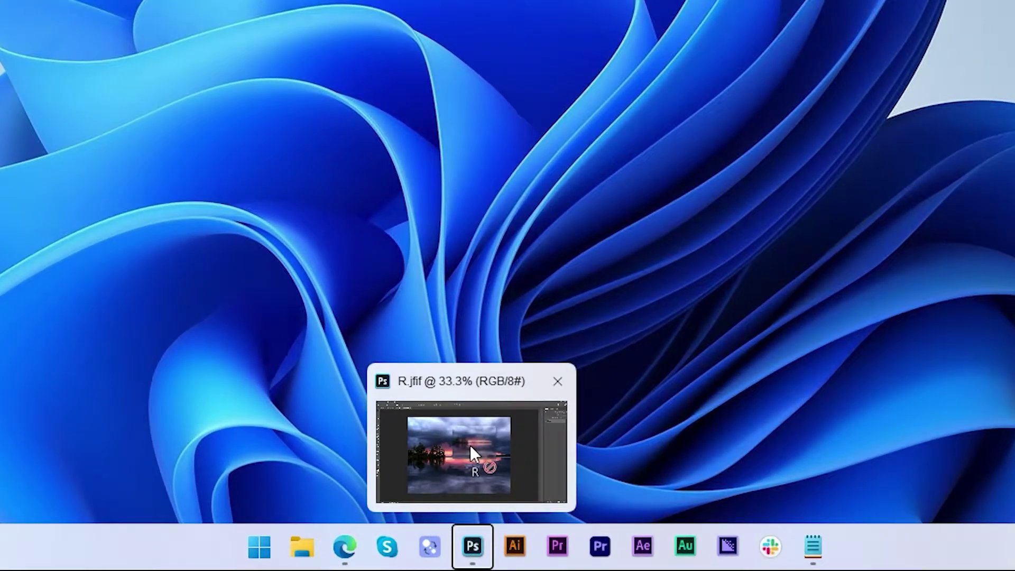
pyautogui.click(471, 447)
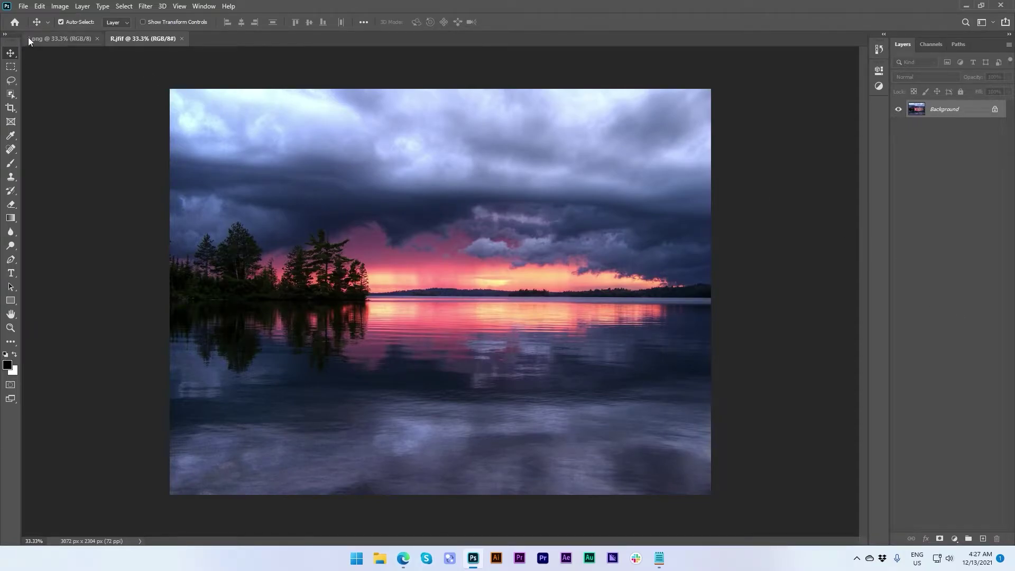
# - Close the 1.png and R.jfif documents, reopen only R.jfif by dragging, then minimize Photoshop
pyautogui.click(58, 39)
pyautogui.click(967, 6)
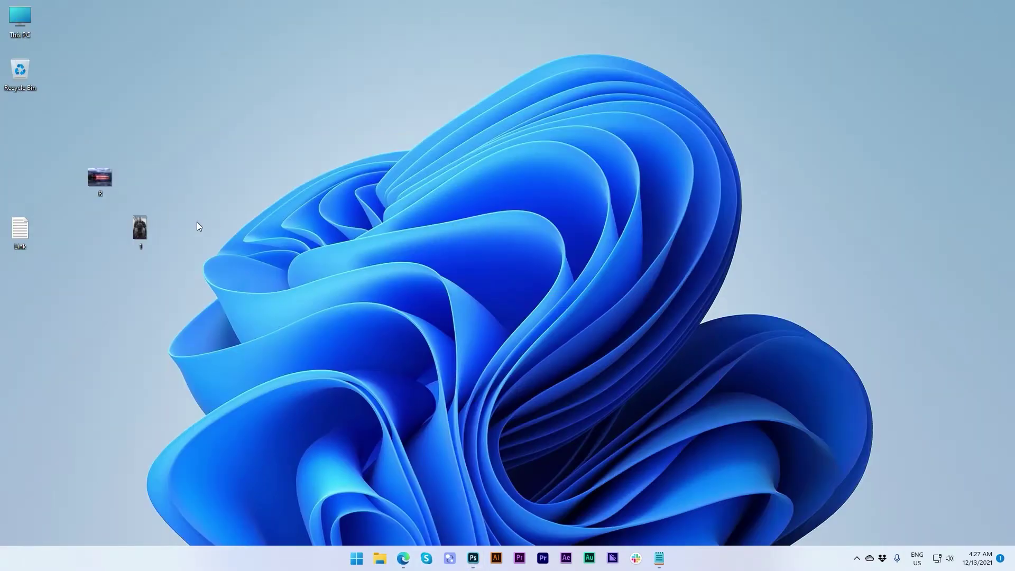
pyautogui.click(473, 558)
pyautogui.click(128, 38)
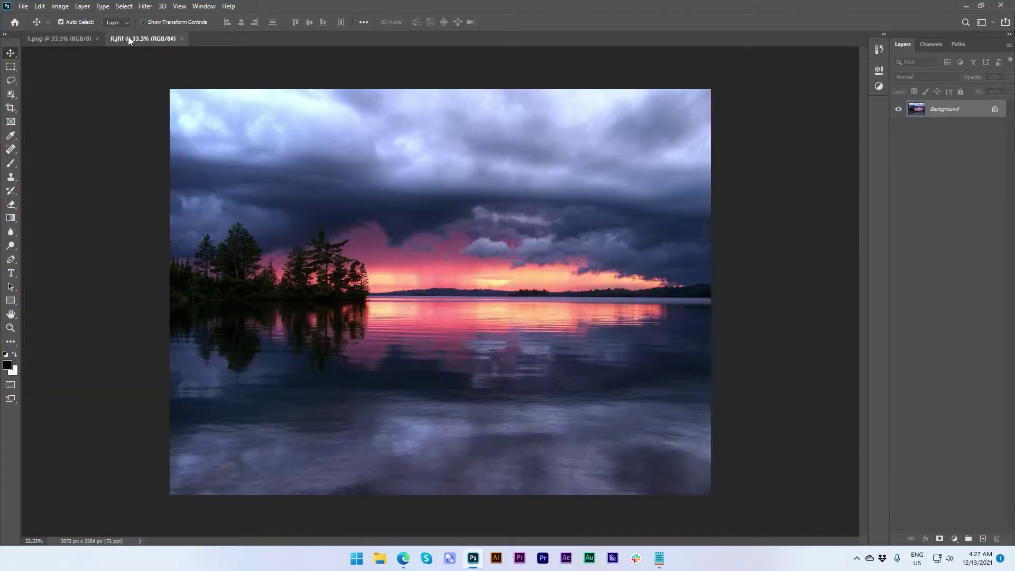
pyautogui.click(97, 39)
pyautogui.click(97, 38)
pyautogui.click(975, 4)
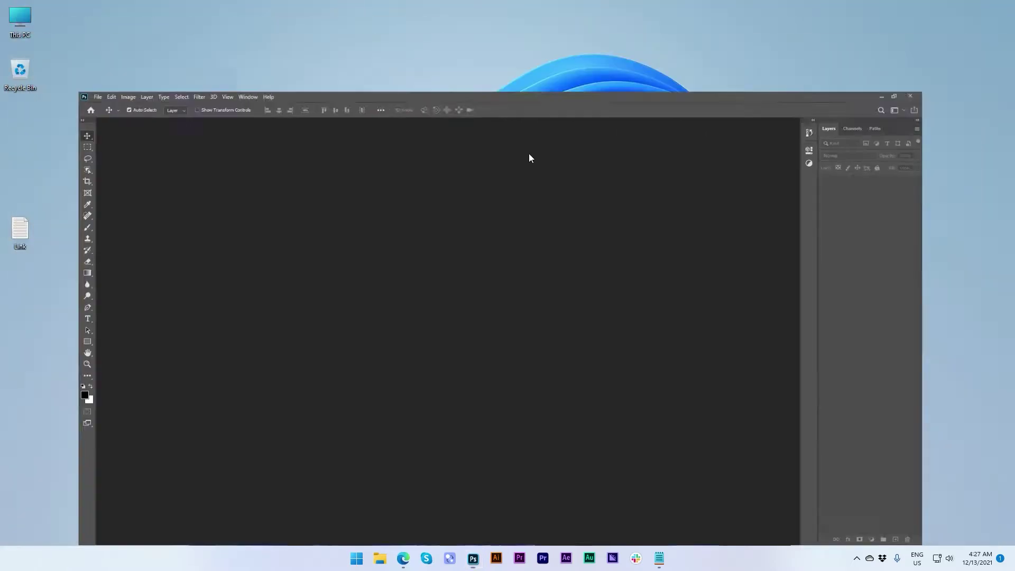
pyautogui.moveTo(106, 178); pyautogui.dragTo(543, 284)
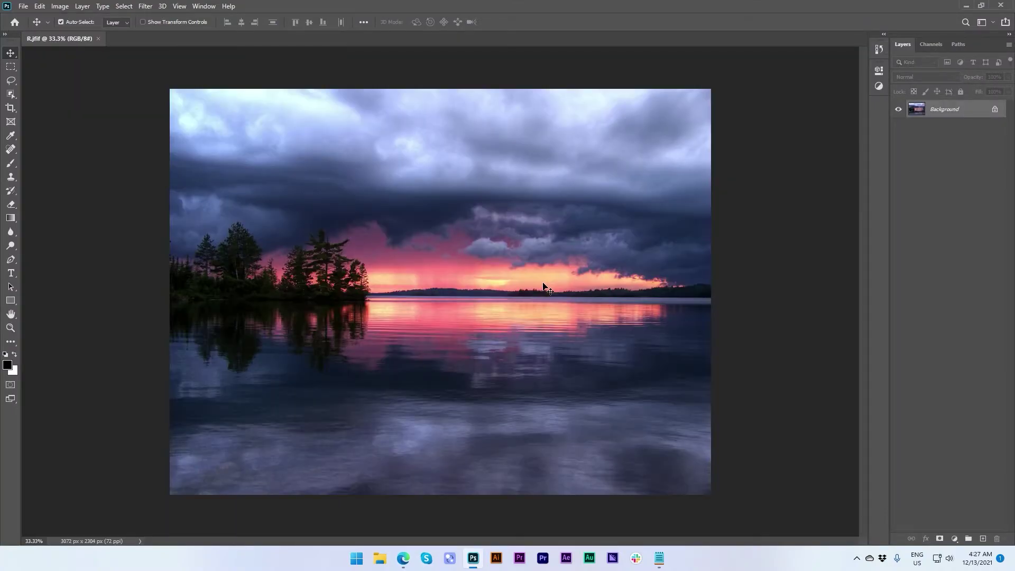
pyautogui.click(967, 5)
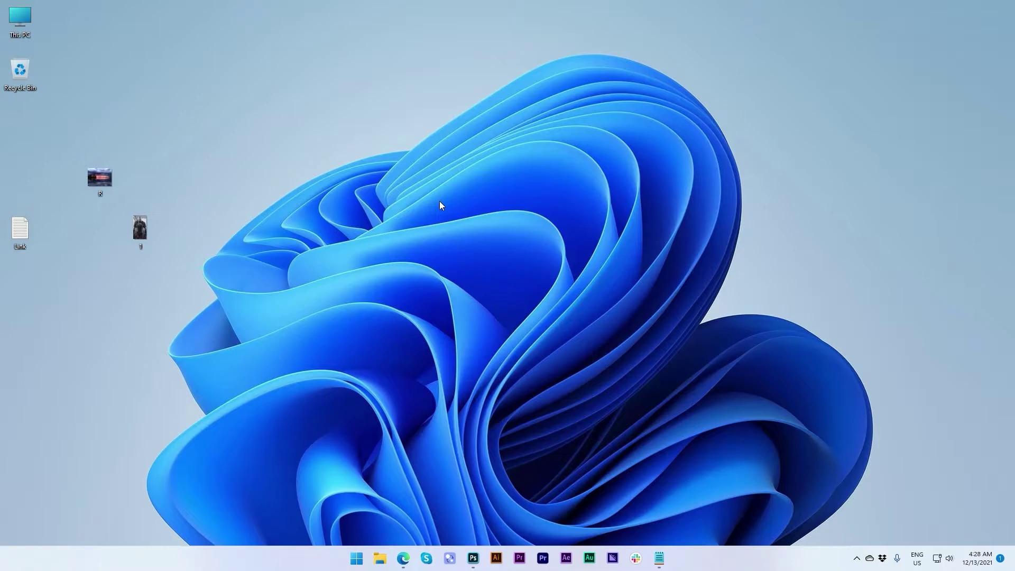
# - Open Task Manager via Ctrl+Alt+Delete, end the Windows 11 Drag & Drop to the Taskbar process, and minimize it
pyautogui.hotkey('ctrl', 'alt', 'Delete')
pyautogui.click(499, 291)
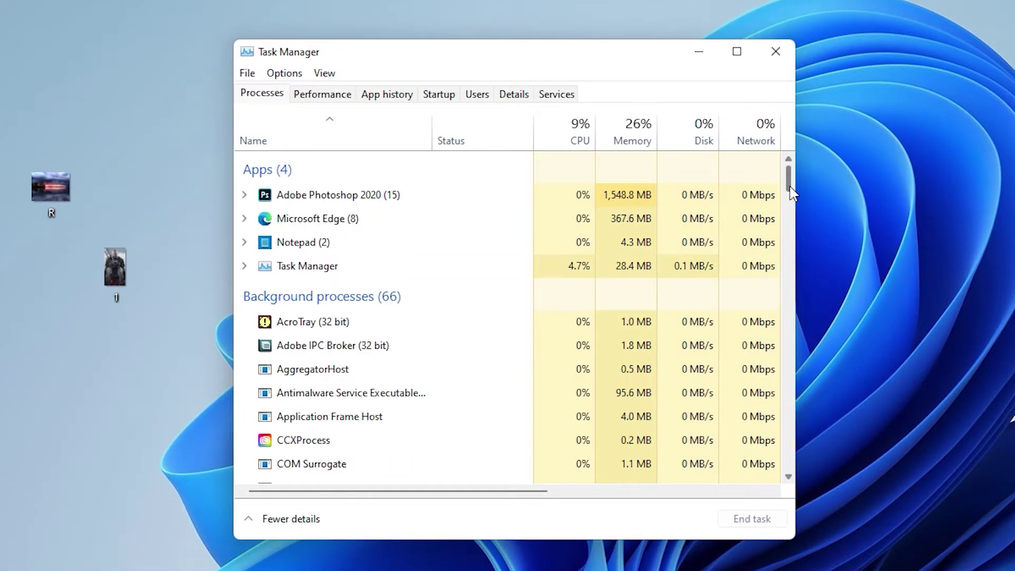
pyautogui.moveTo(792, 193); pyautogui.dragTo(791, 332)
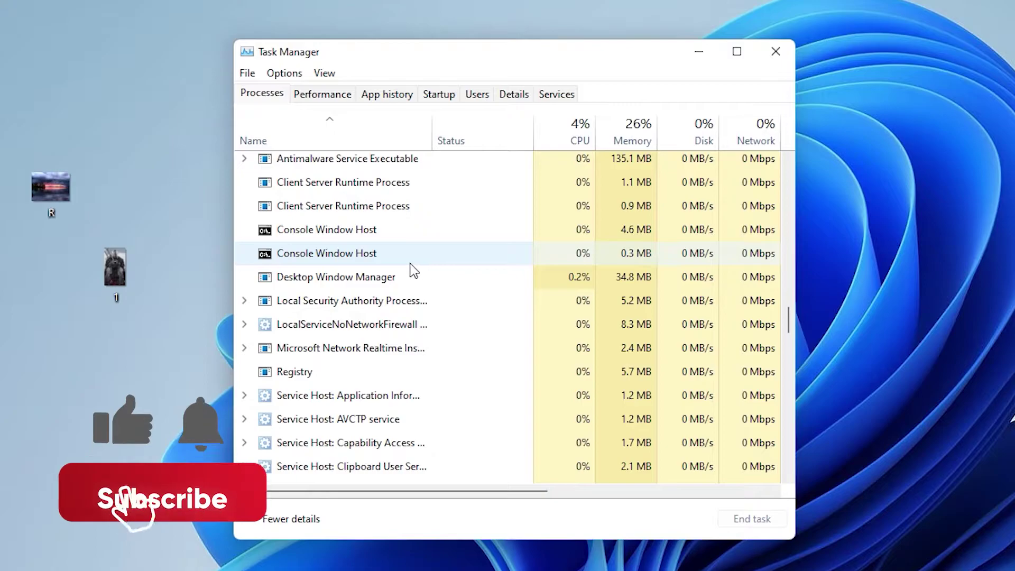
pyautogui.scroll(4, 410, 270)
pyautogui.scroll(2, 386, 320)
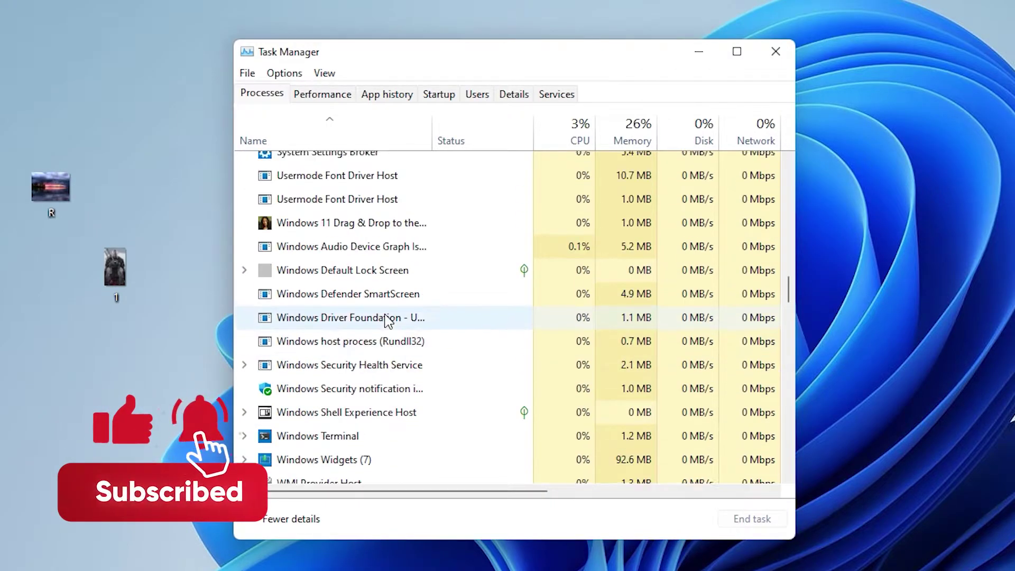
pyautogui.scroll(1, 388, 320)
pyautogui.click(328, 249)
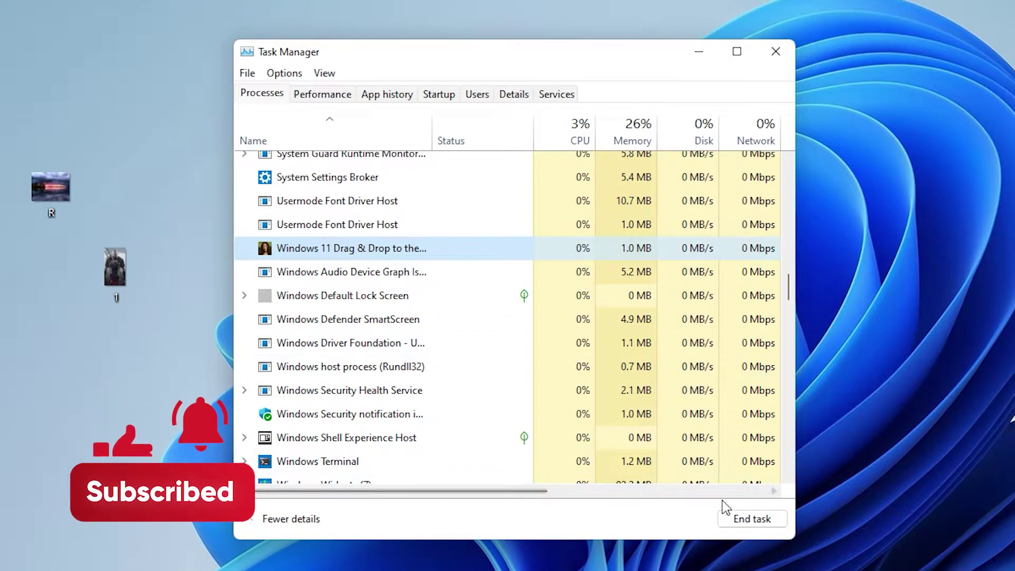
pyautogui.click(750, 519)
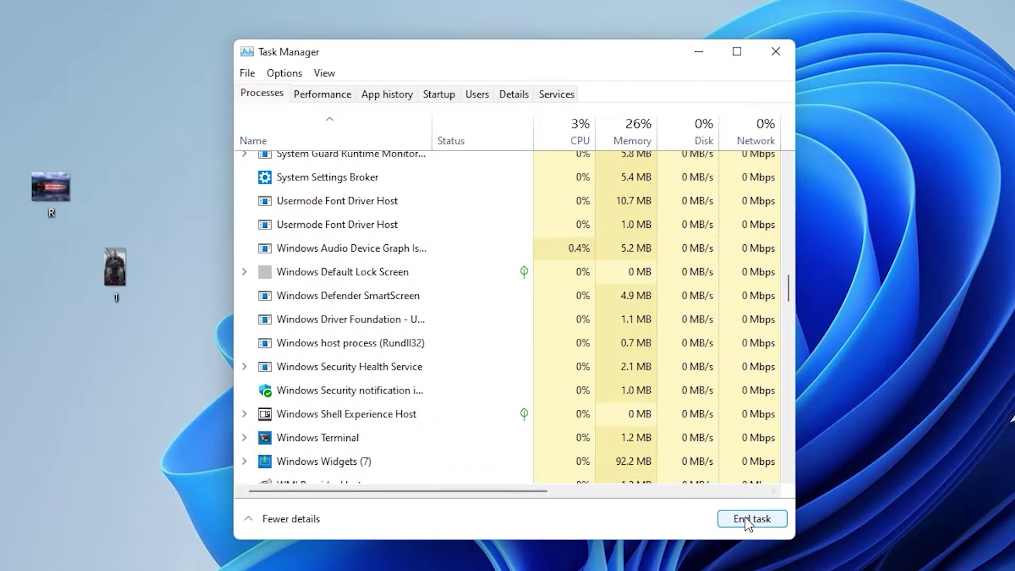
pyautogui.click(699, 52)
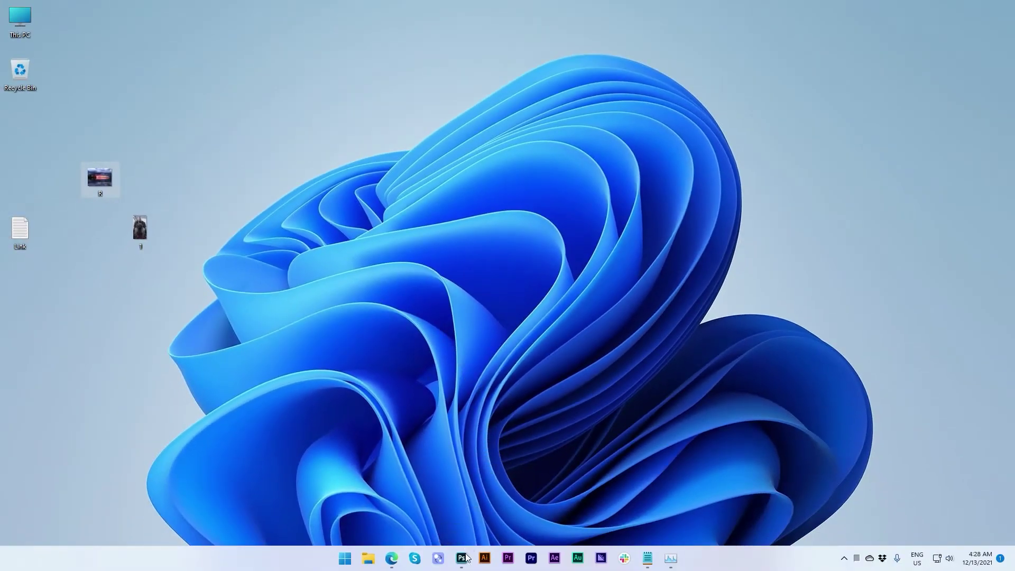
# - Drag R onto the Photoshop taskbar icon to open R.jfif, then minimize Photoshop
pyautogui.moveTo(461, 558)
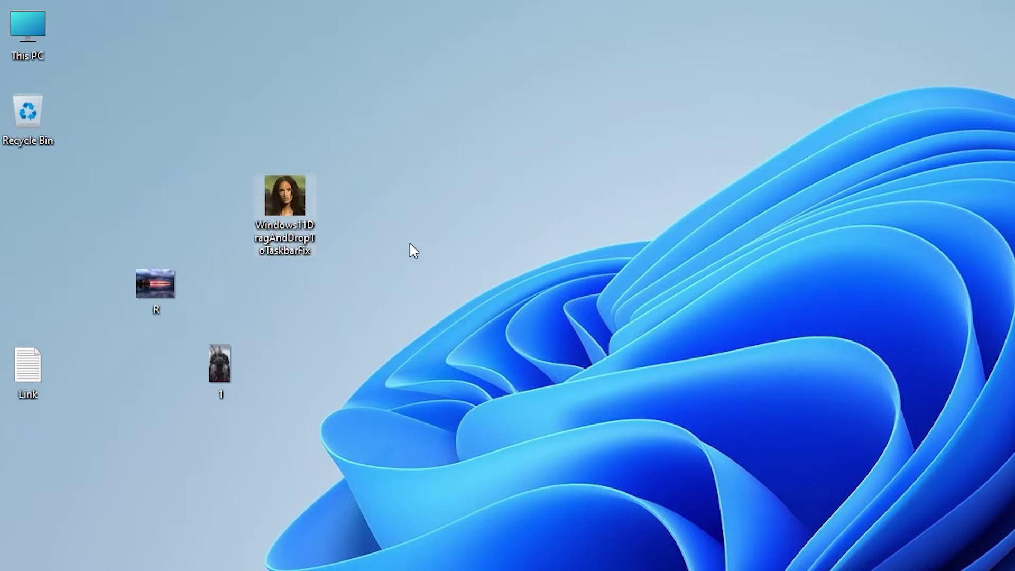
pyautogui.moveTo(168, 301); pyautogui.dragTo(462, 556)
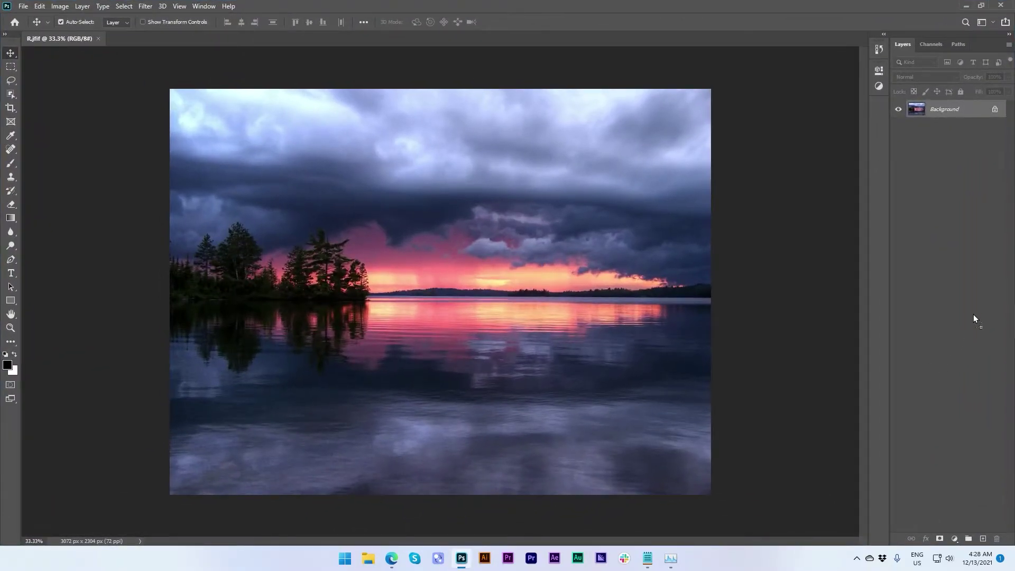
pyautogui.click(964, 6)
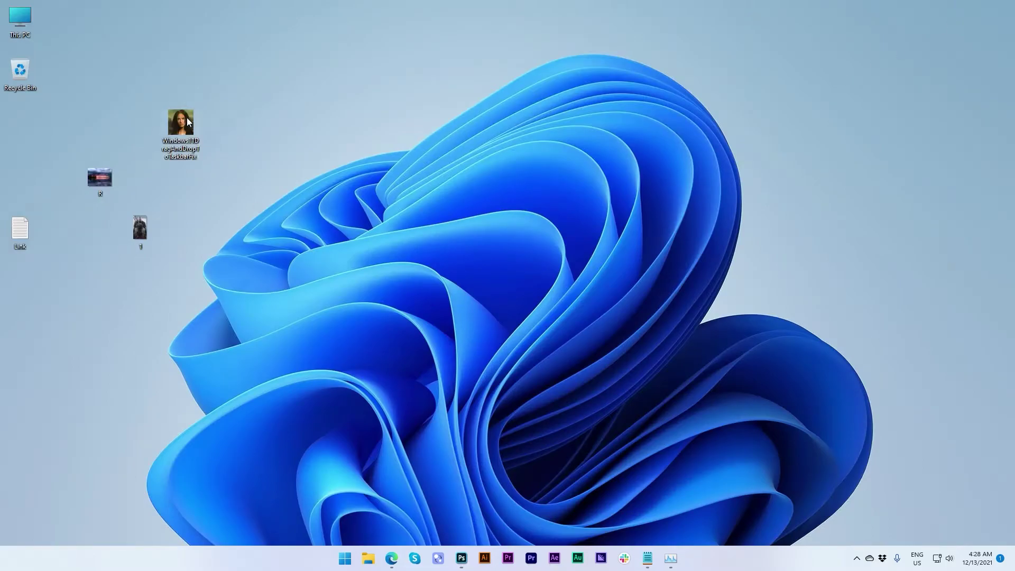
pyautogui.moveTo(188, 121)
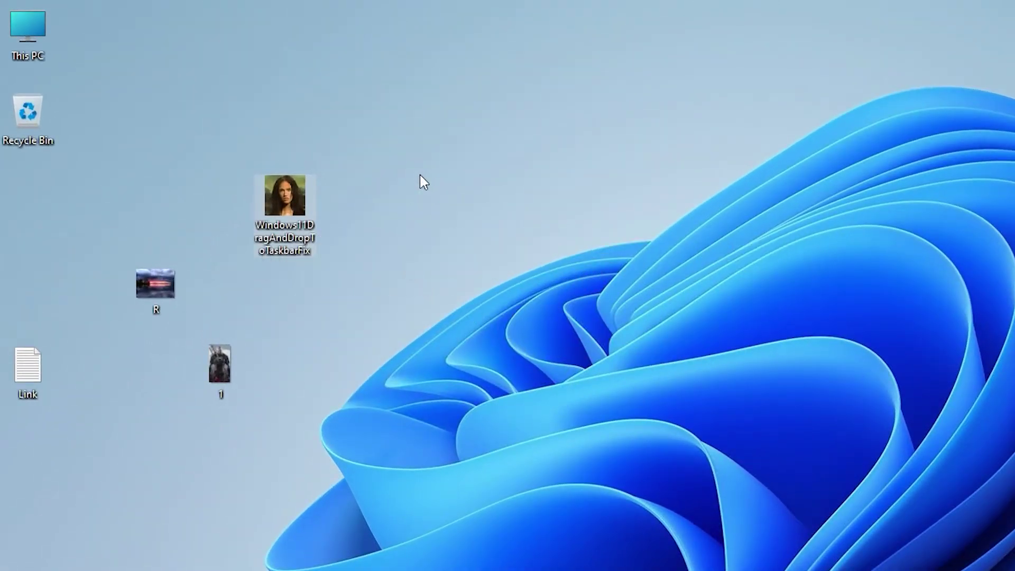
# - Open This PC > Win 11 Pro (C:) and create a folder named 'Drag and Drop' with Ctrl+Shift+N
pyautogui.doubleClick(40, 37)
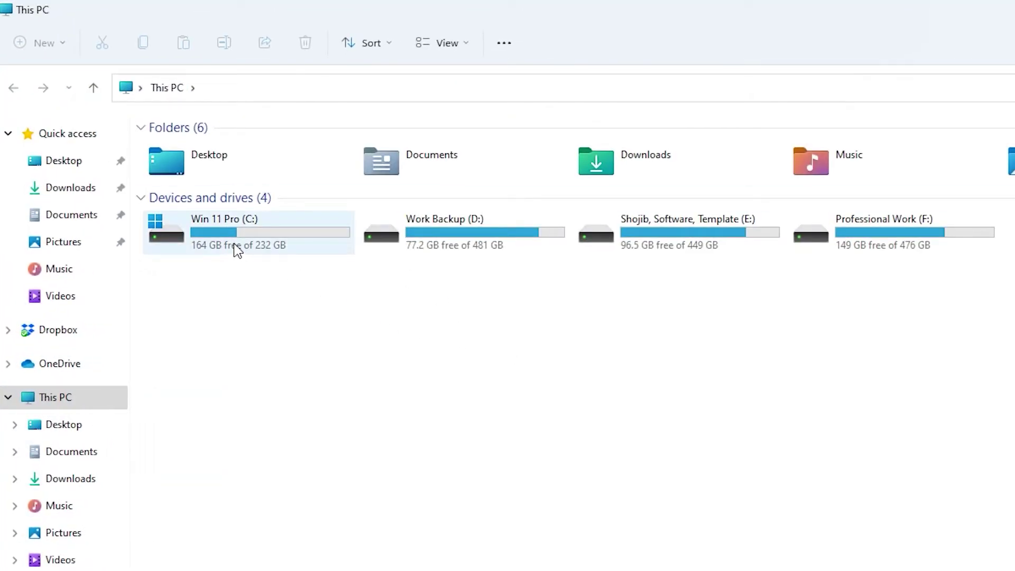
pyautogui.doubleClick(237, 249)
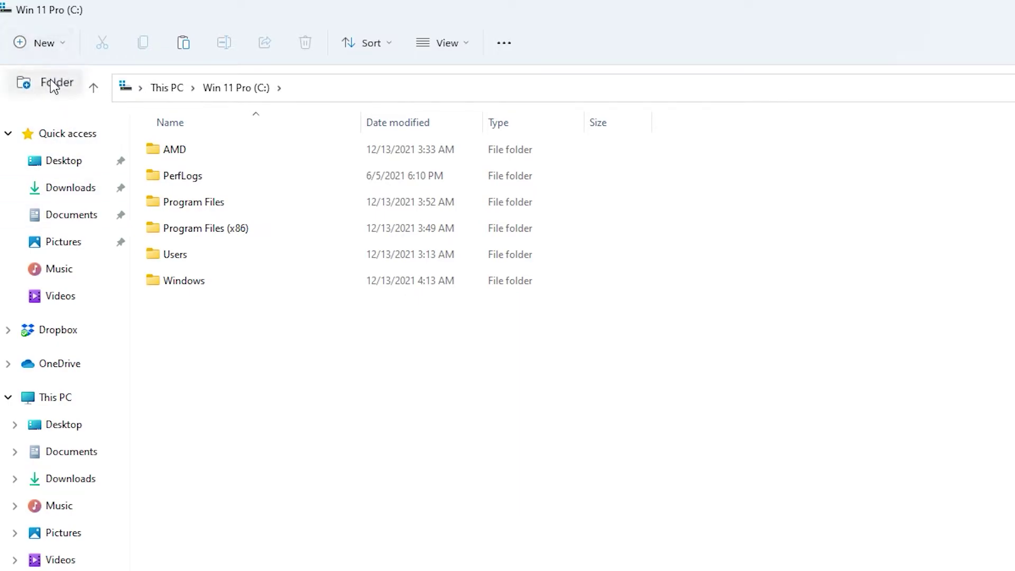
pyautogui.hotkey('ctrl', 'shift', 'n')
pyautogui.write('D')
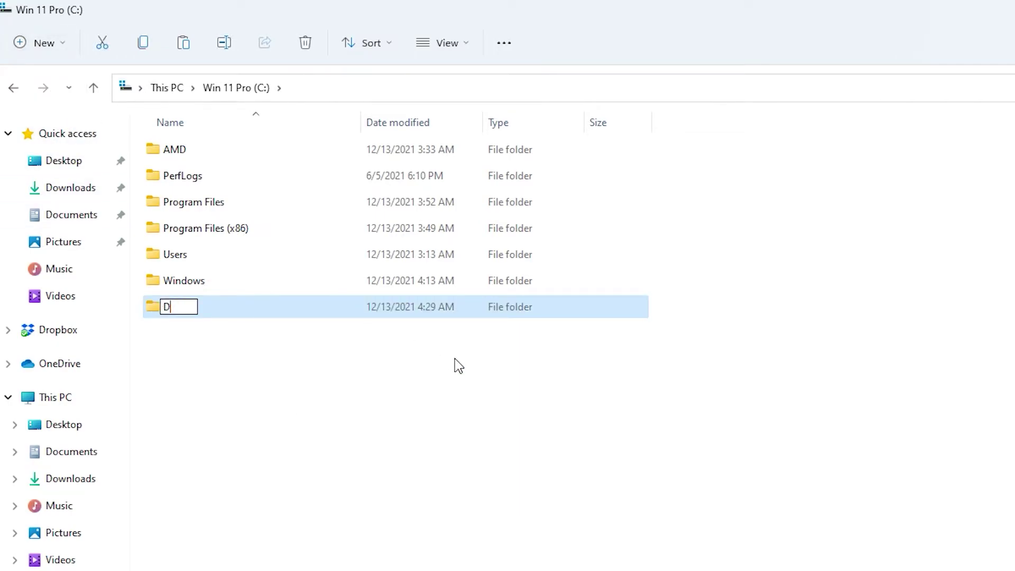
pyautogui.write('rag and Drop')
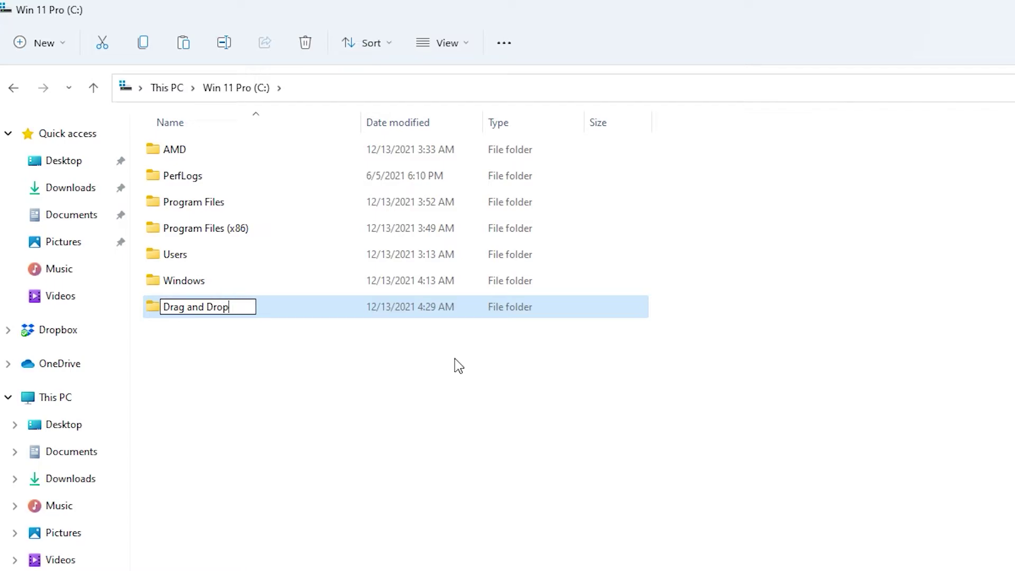
pyautogui.press('Return')
pyautogui.press('Return')
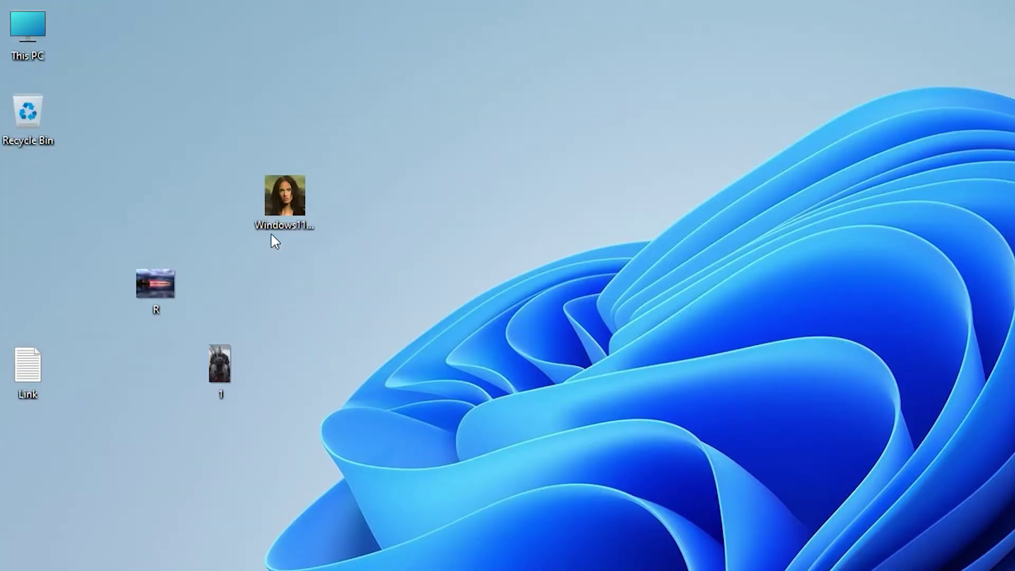
# - Copy the Windows11DragAndDropToTaskbarFix application into the Drag and Drop folder and start a new text document
pyautogui.rightClick(287, 196)
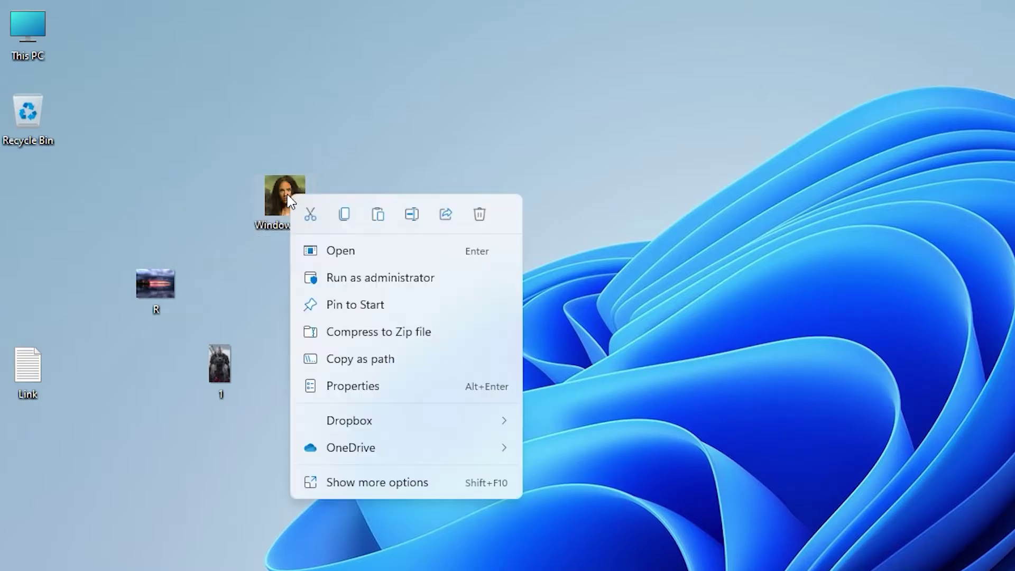
pyautogui.click(347, 213)
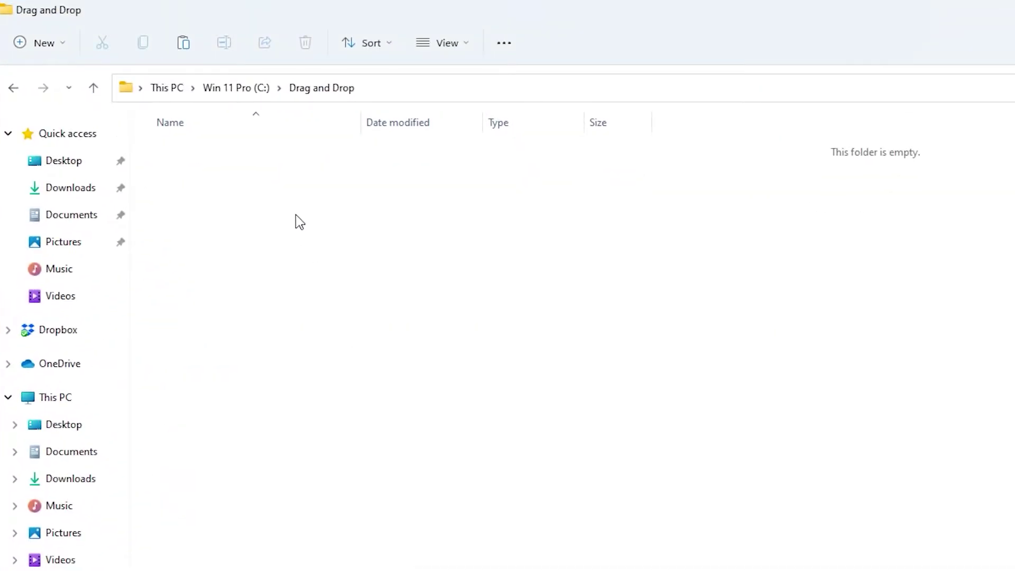
pyautogui.rightClick(297, 216)
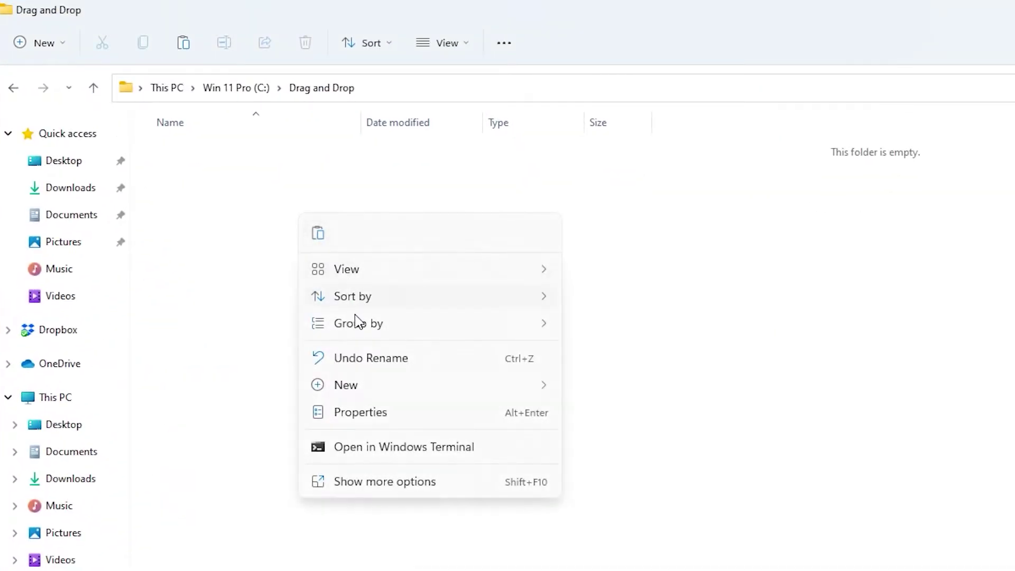
pyautogui.click(317, 233)
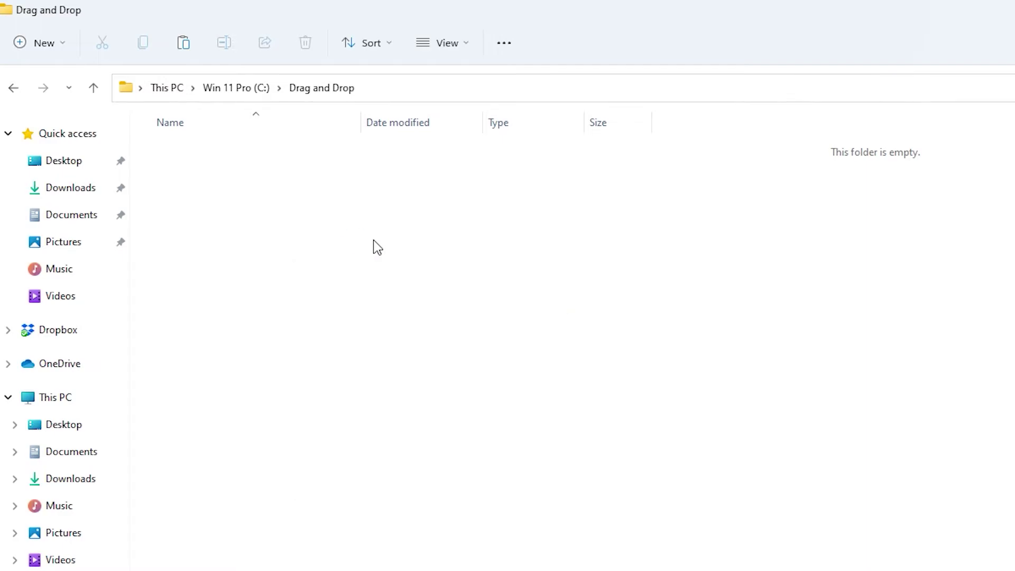
pyautogui.rightClick(282, 210)
pyautogui.moveTo(389, 350)
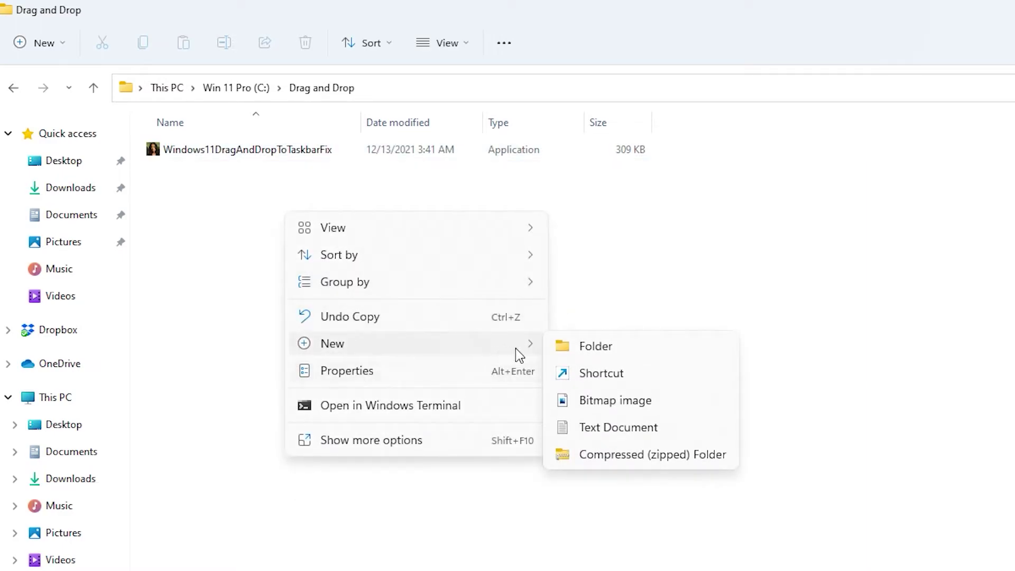
# - Create a new text document named Windows11DragAndDropToTaskbarFixConfig
pyautogui.click(628, 426)
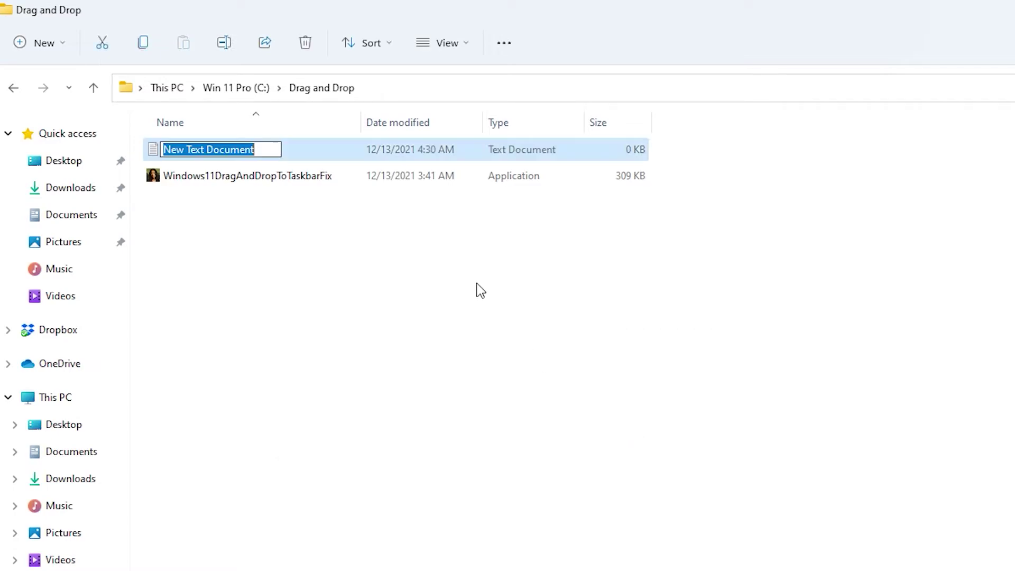
pyautogui.hotkey('ctrl', 'v')
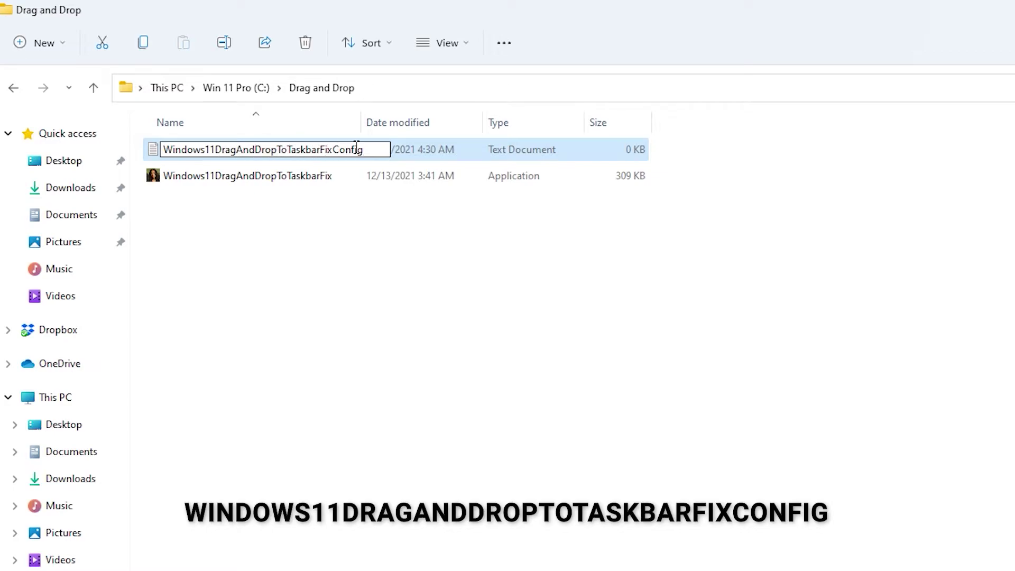
pyautogui.press('Return')
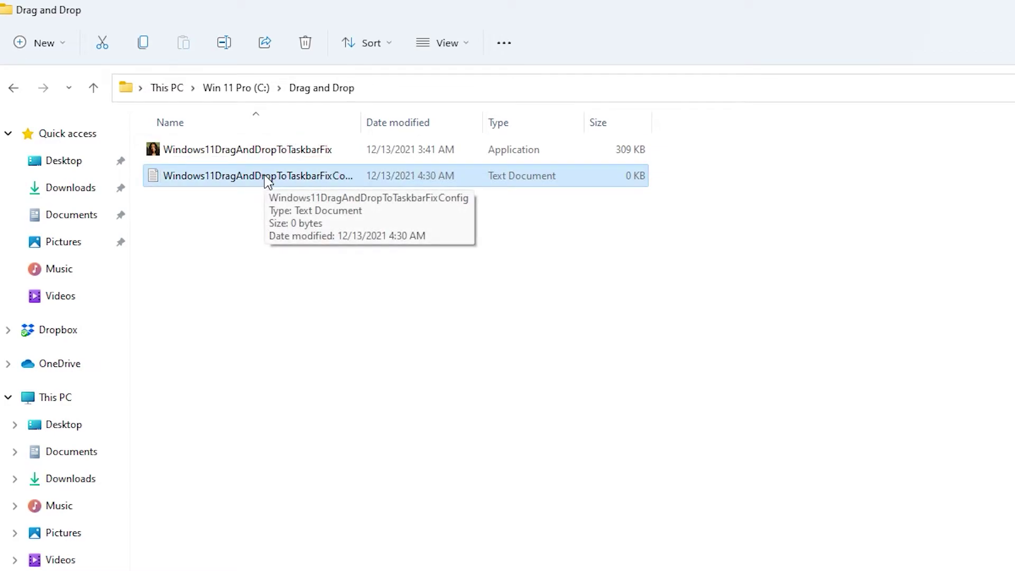
# - Make the config read AutomaticallyRunThisProgramOnStartup=1, save it, and close Notepad
pyautogui.doubleClick(267, 181)
pyautogui.hotkey('ctrl', 'v')
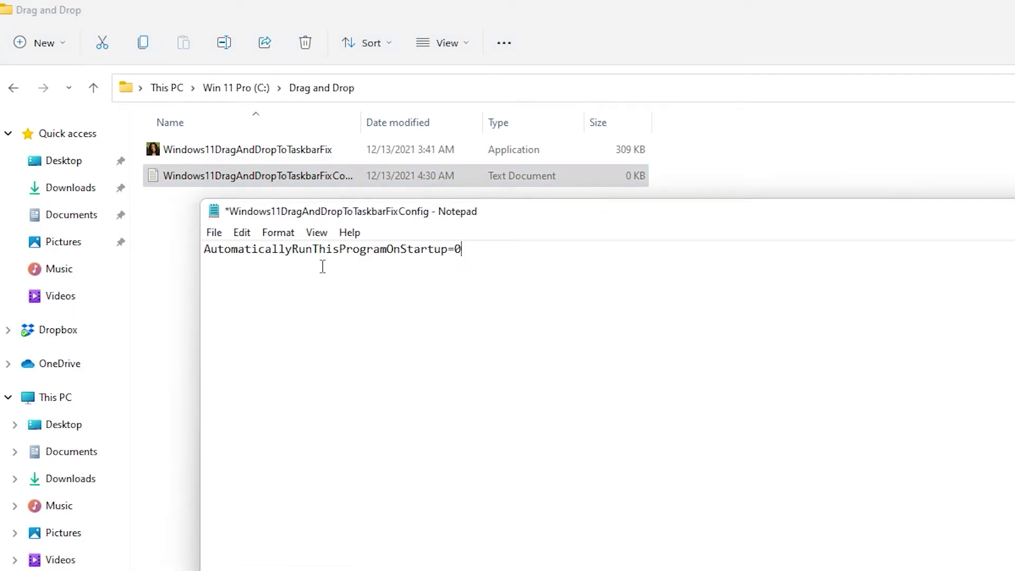
pyautogui.moveTo(463, 251); pyautogui.dragTo(455, 259)
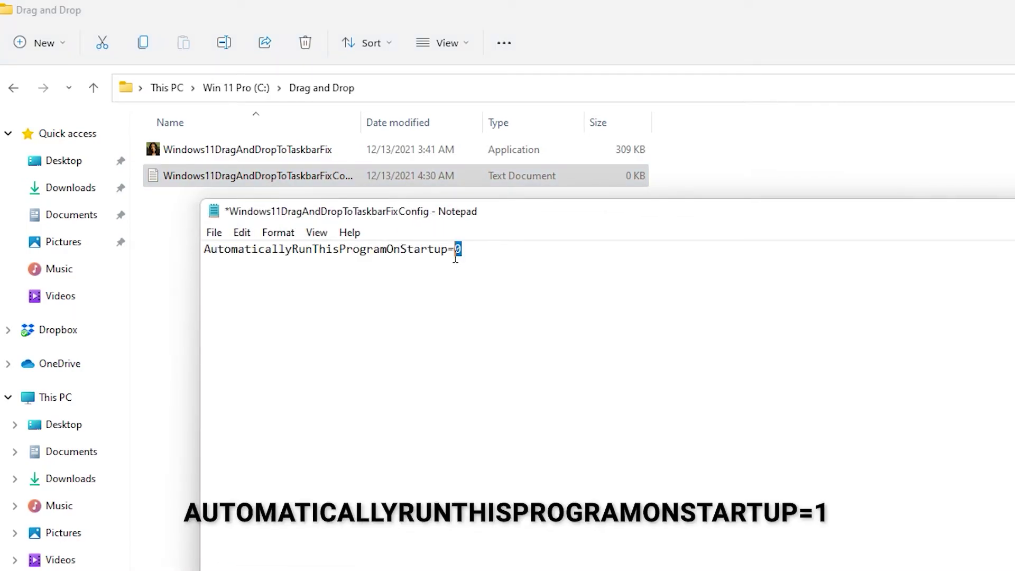
pyautogui.write('1')
pyautogui.click(215, 233)
pyautogui.click(281, 311)
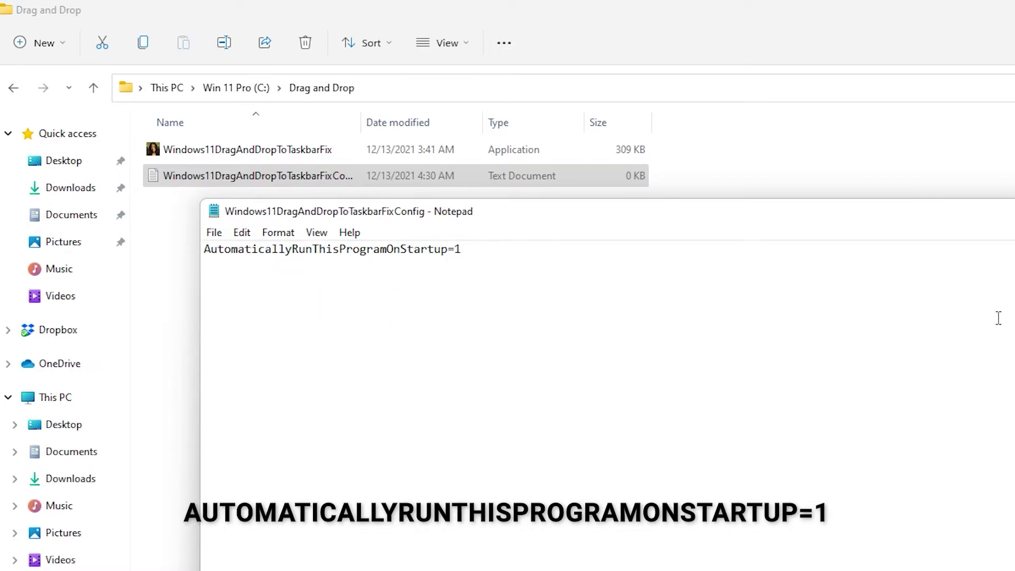
pyautogui.hotkey('alt', 'F4')
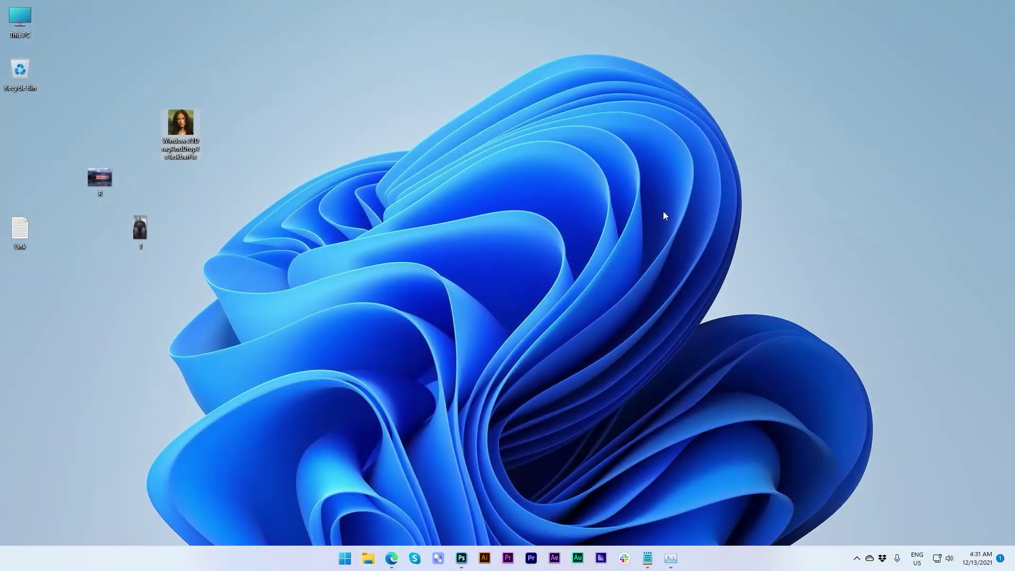
# - Open Task Manager's Startup apps list and look over entries like AcroTray and Adobe Updater
pyautogui.hotkey('ctrl', 'alt', 'Delete')
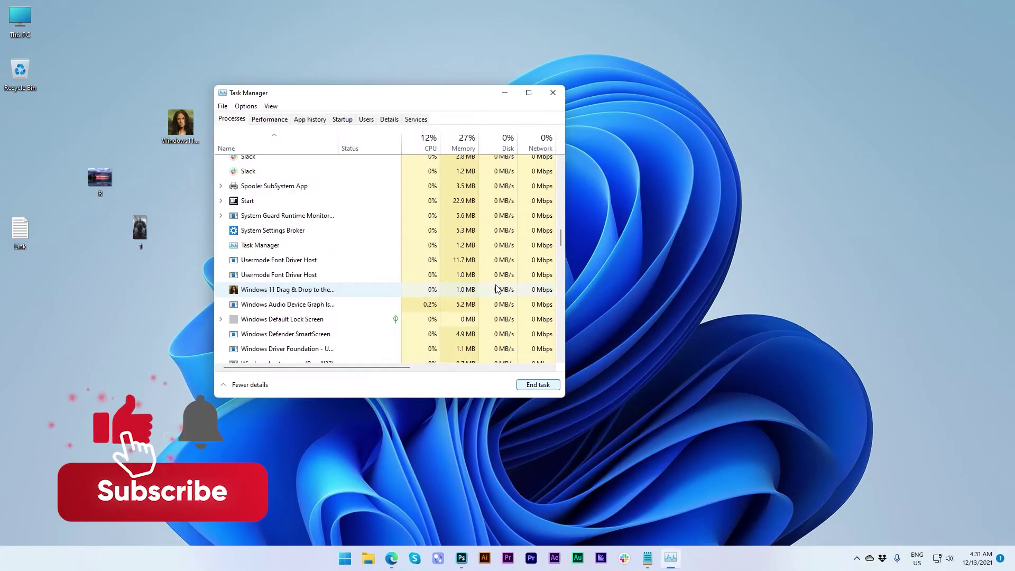
pyautogui.click(343, 119)
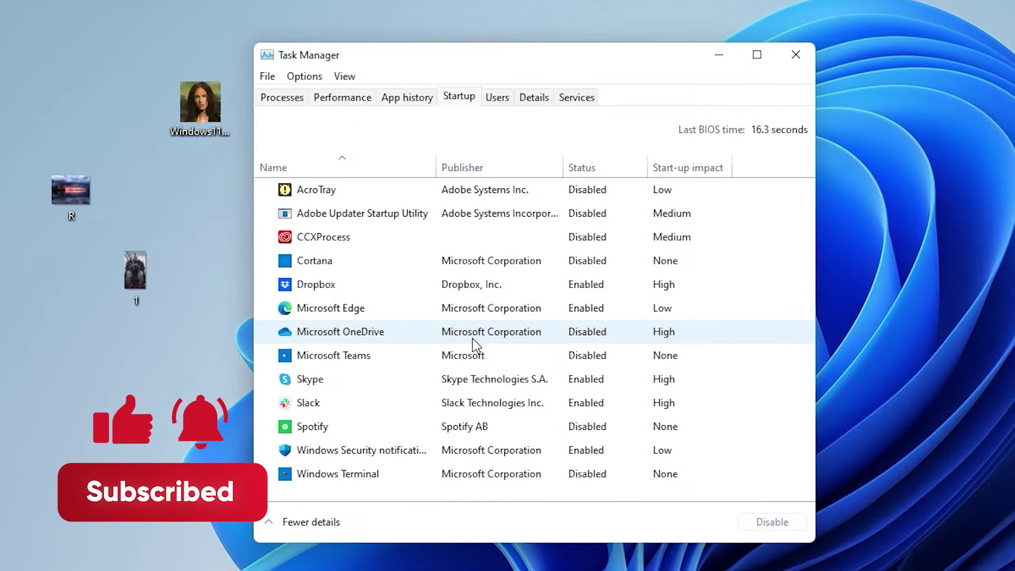
pyautogui.click(274, 180)
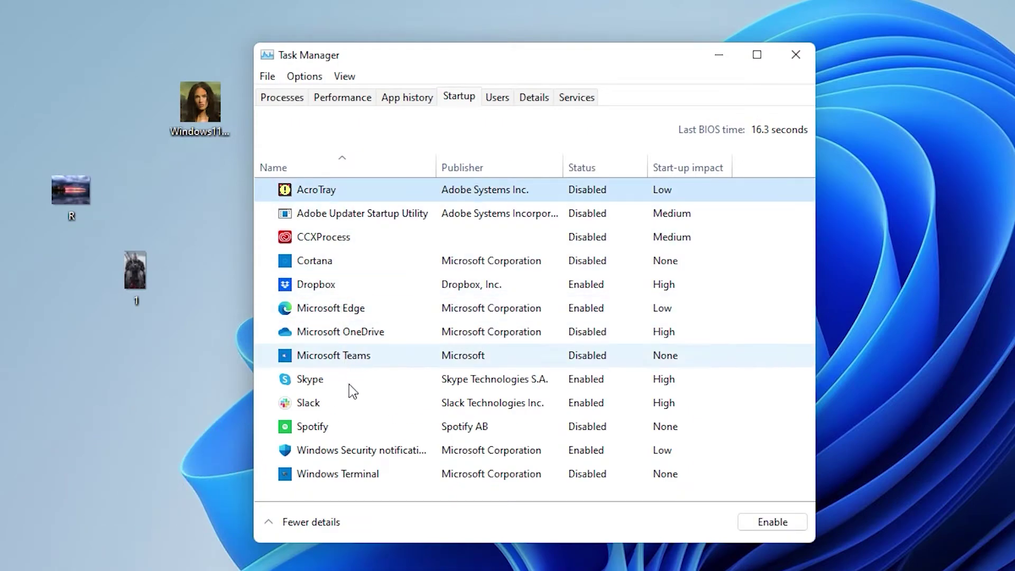
pyautogui.click(198, 108)
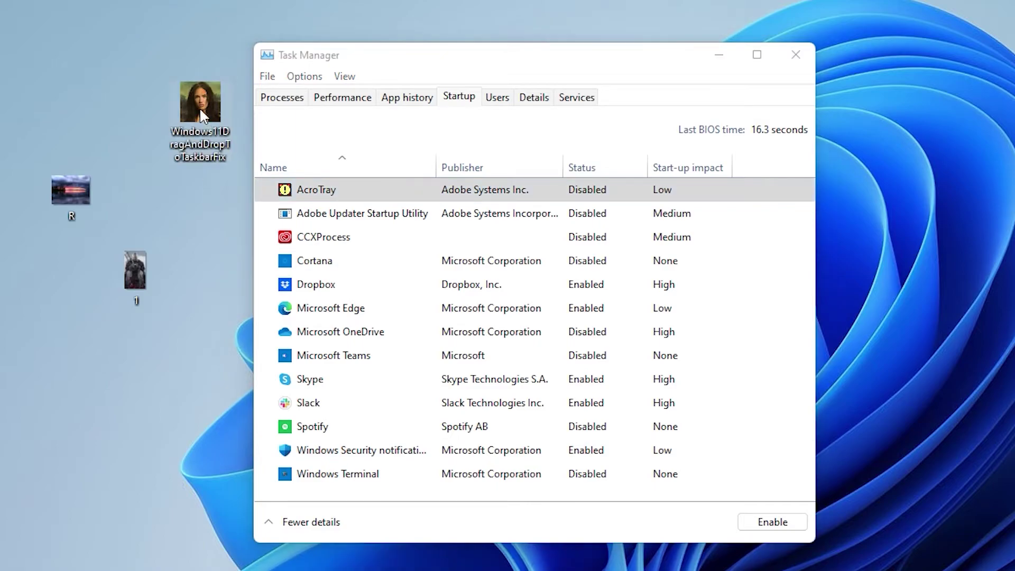
pyautogui.click(342, 219)
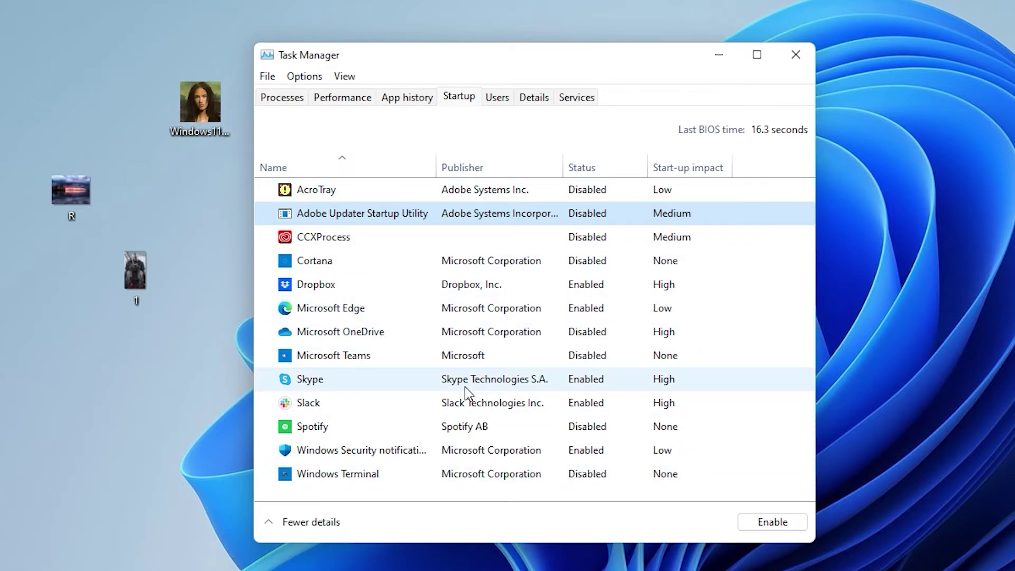
# - Reload Task Manager's Startup list and select the Windows 11 Drag & Drop entry, now Enabled
pyautogui.hotkey('ctrl', 'alt', 'Delete')
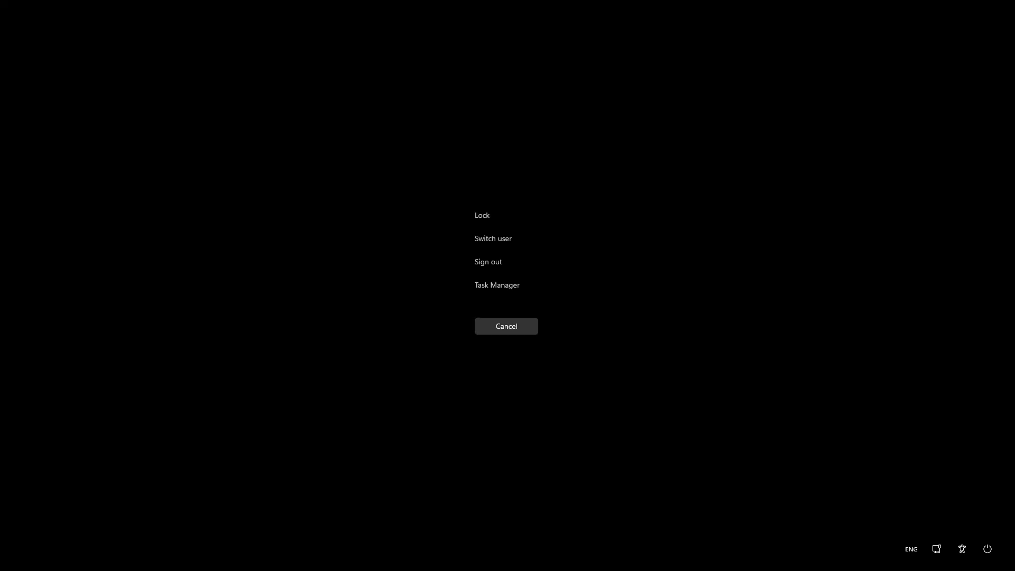
pyautogui.click(490, 285)
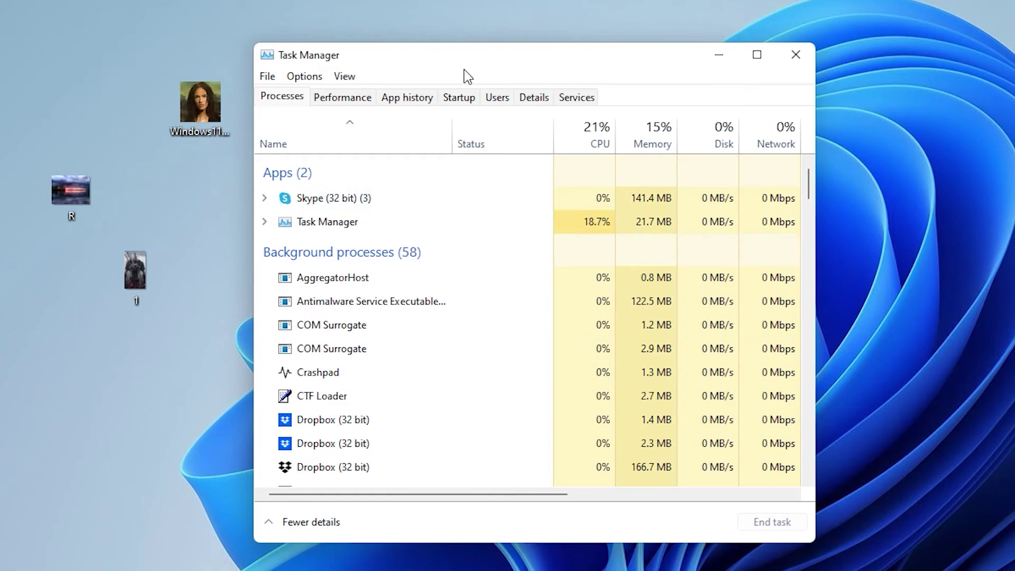
pyautogui.click(459, 97)
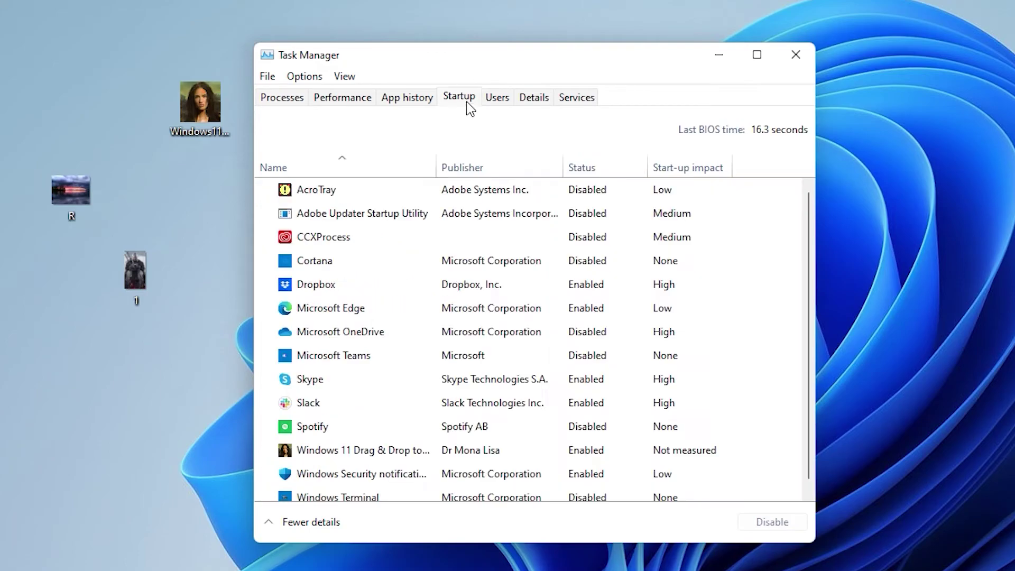
pyautogui.scroll(-1, 415, 370)
pyautogui.click(353, 445)
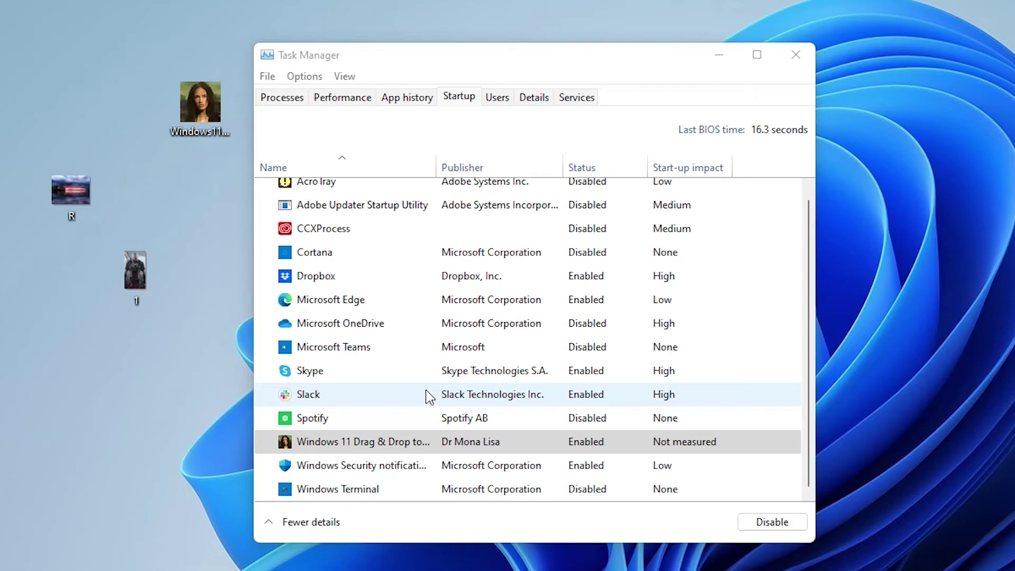
pyautogui.click(75, 198)
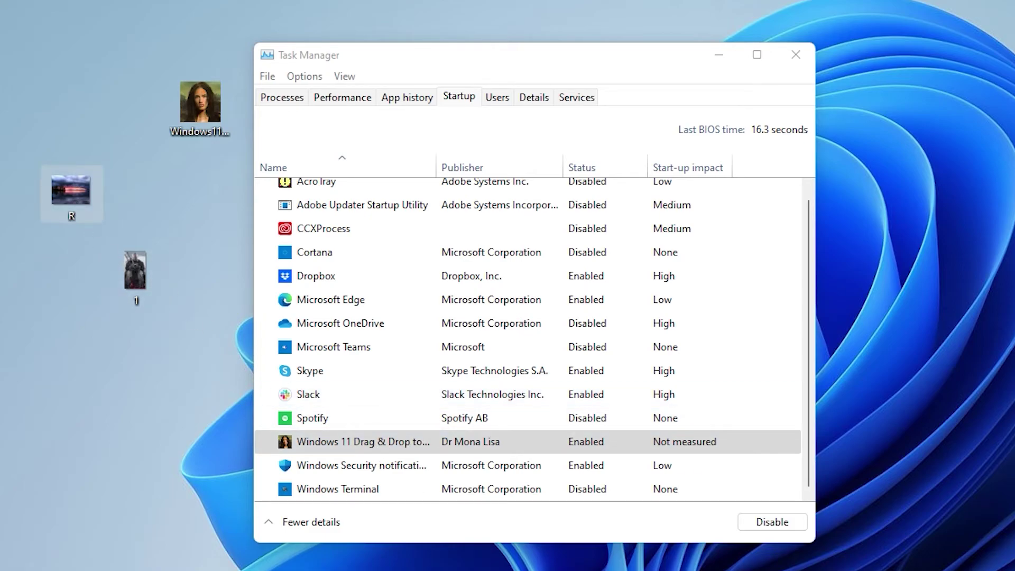
# - Launch Photoshop and drag Desktop image 1.png onto its taskbar icon to open it
pyautogui.press('Return')
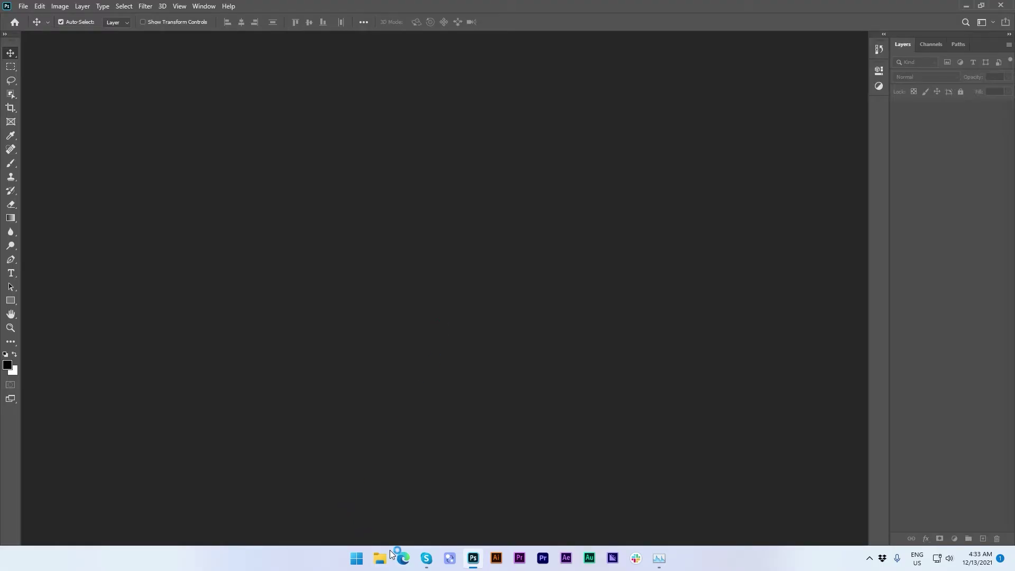
pyautogui.click(382, 560)
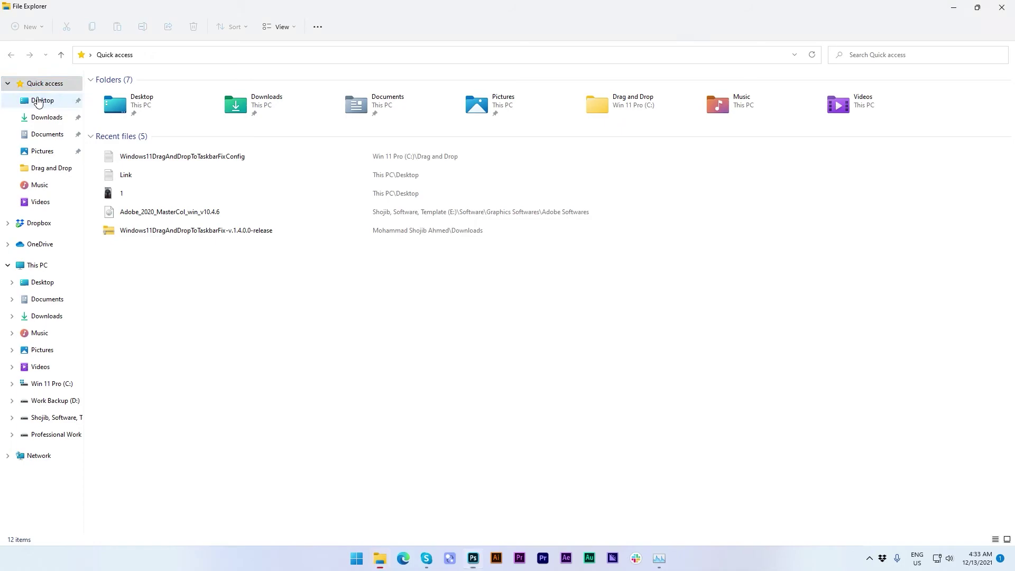
pyautogui.click(23, 93)
pyautogui.moveTo(132, 115); pyautogui.dragTo(456, 324)
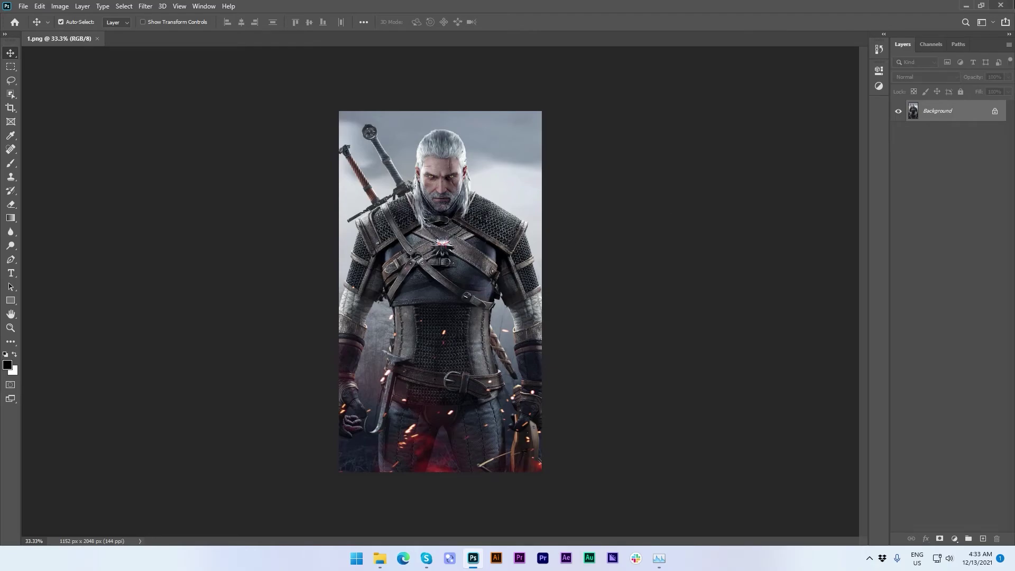
# - Close Photoshop and File Explorer, leaving This PC's drives displayed
pyautogui.click(1001, 5)
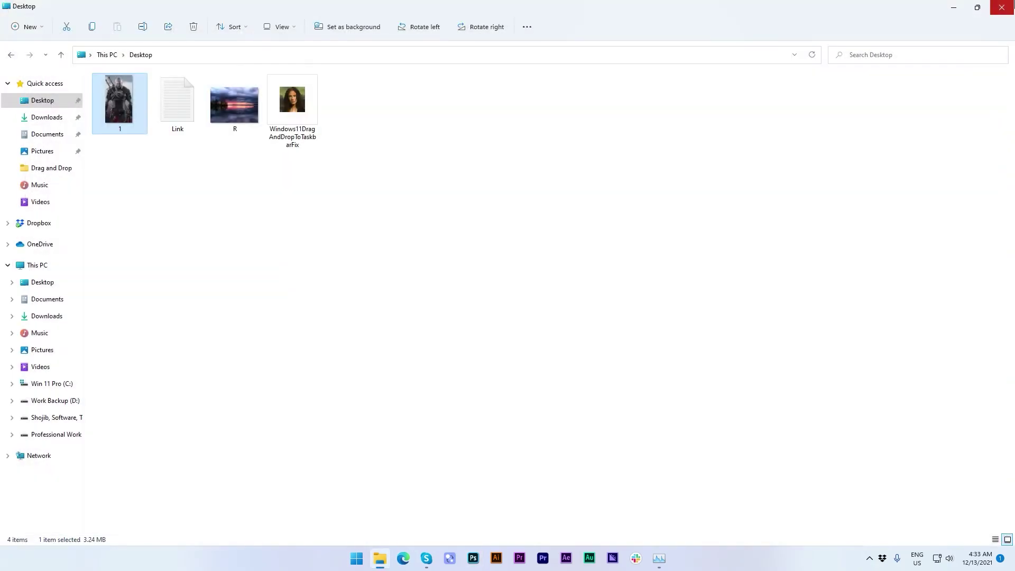
pyautogui.click(967, 5)
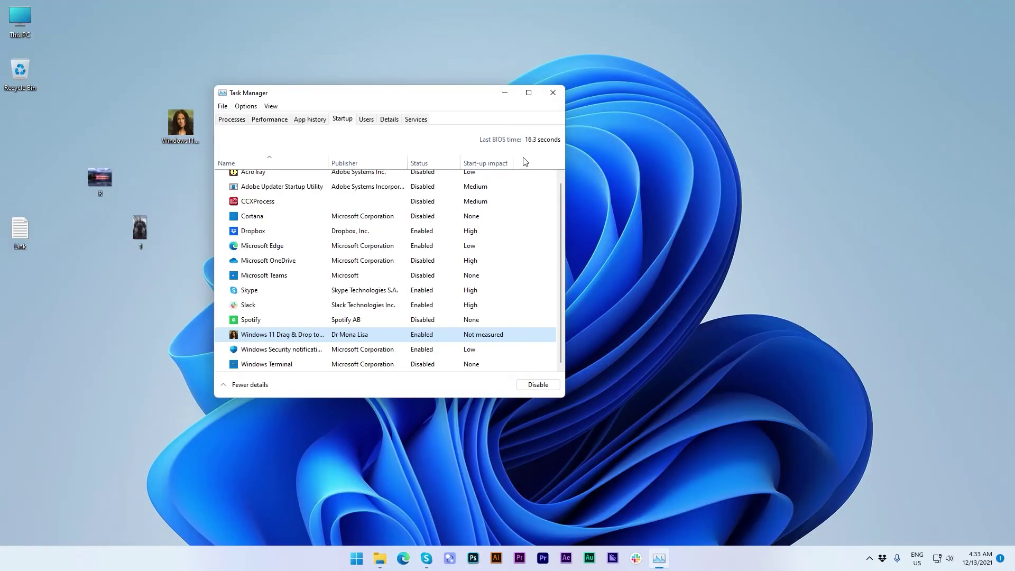
pyautogui.scroll(1, 339, 299)
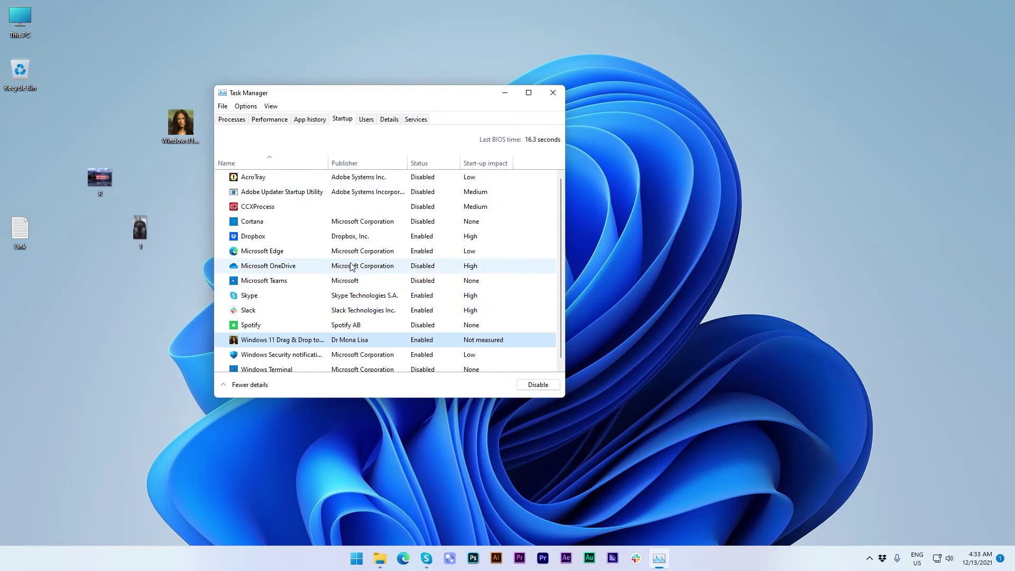
pyautogui.scroll(-1, 351, 267)
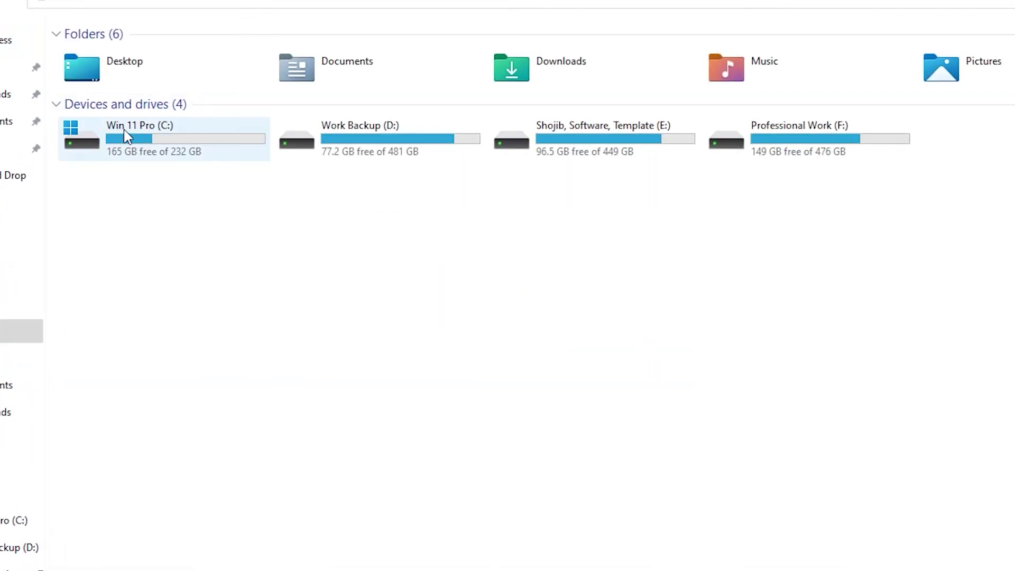
# - Open C:\Drag and Drop and select the Windows11DragAndDropToTaskbarFix application
pyautogui.doubleClick(159, 154)
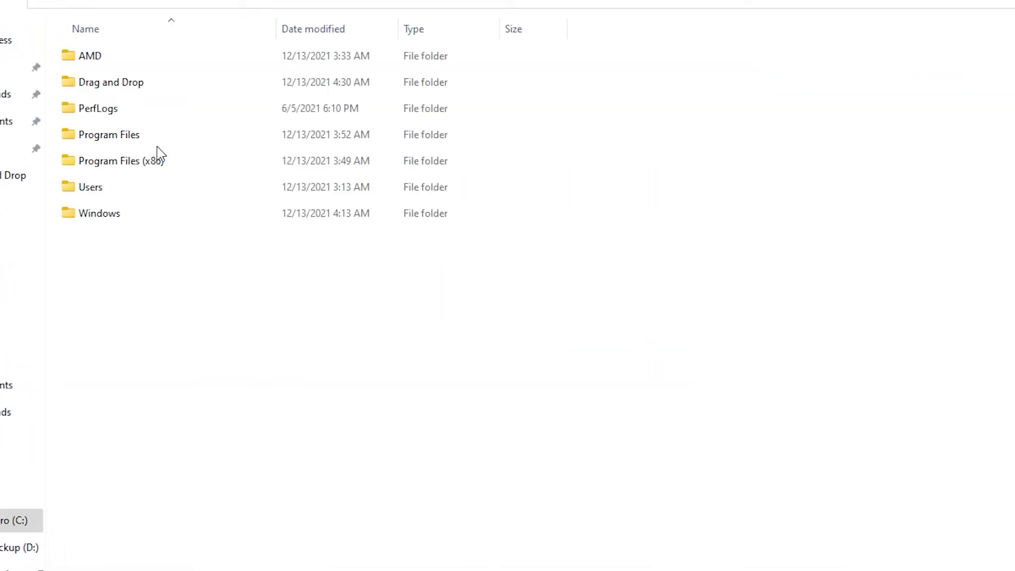
pyautogui.doubleClick(151, 87)
pyautogui.click(154, 62)
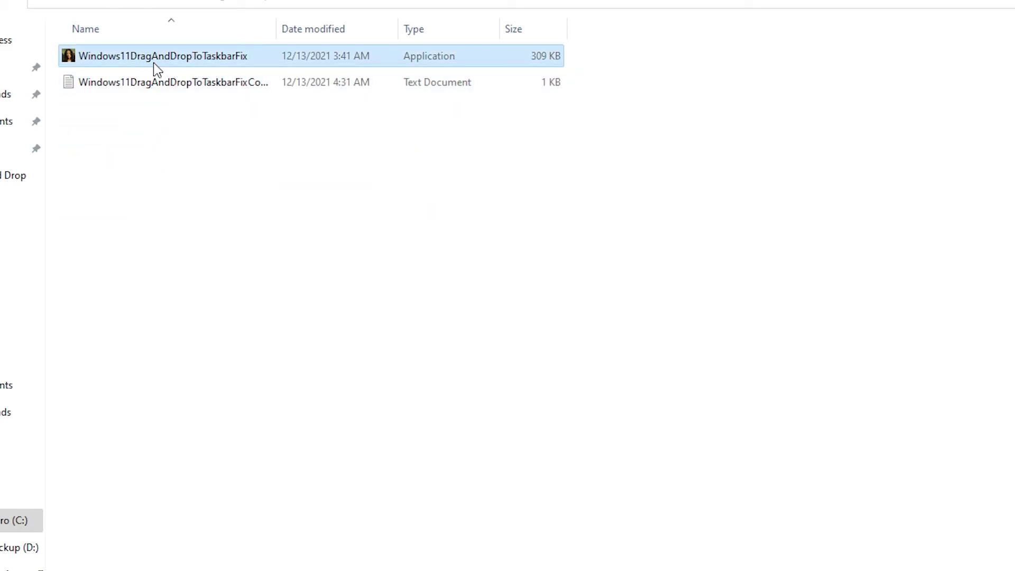